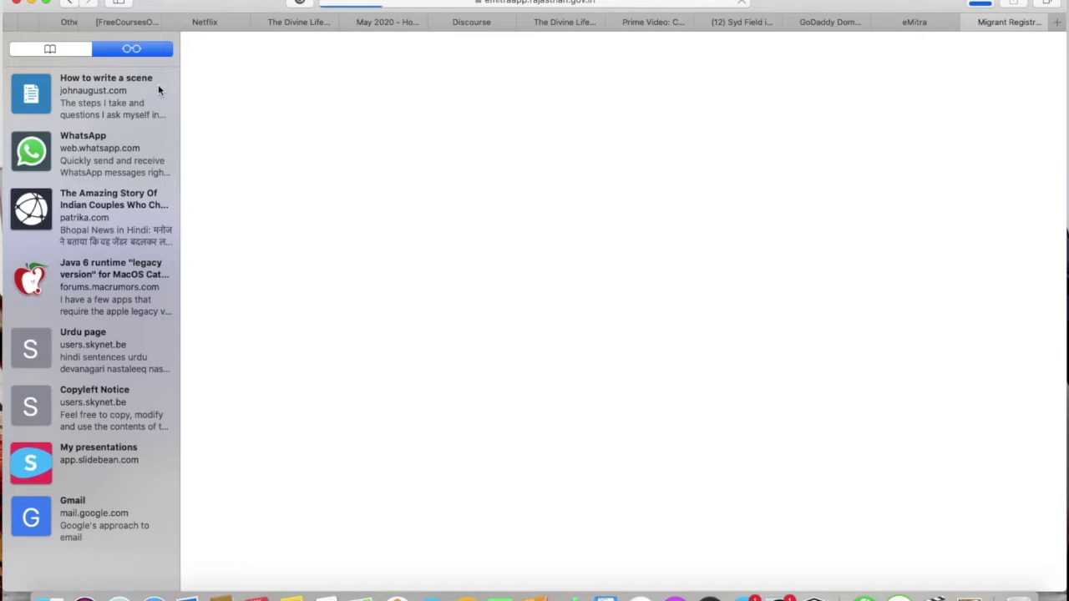
click(70, 50)
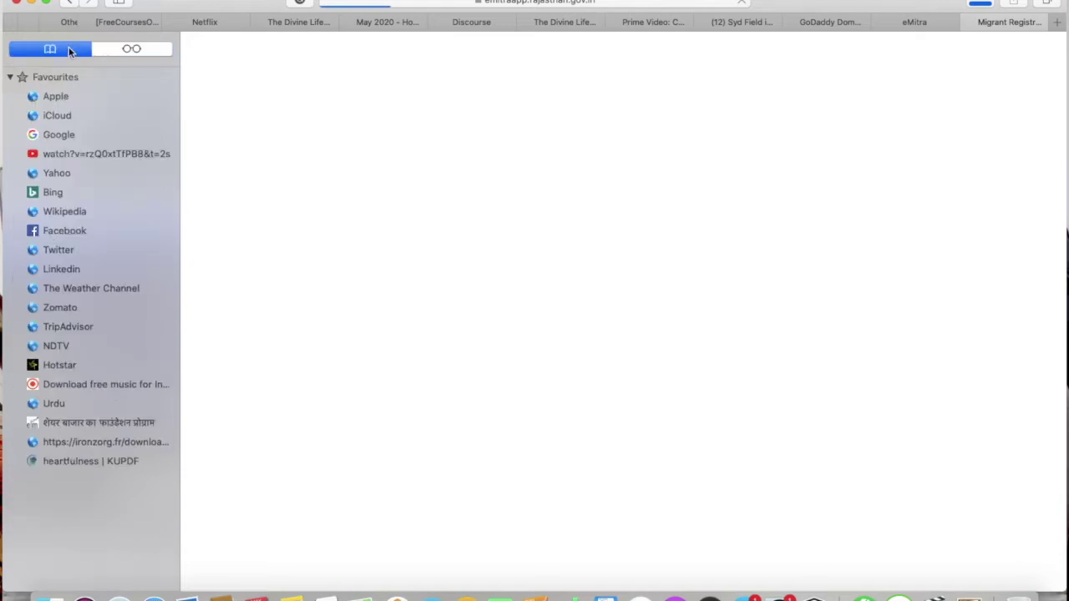
click(138, 53)
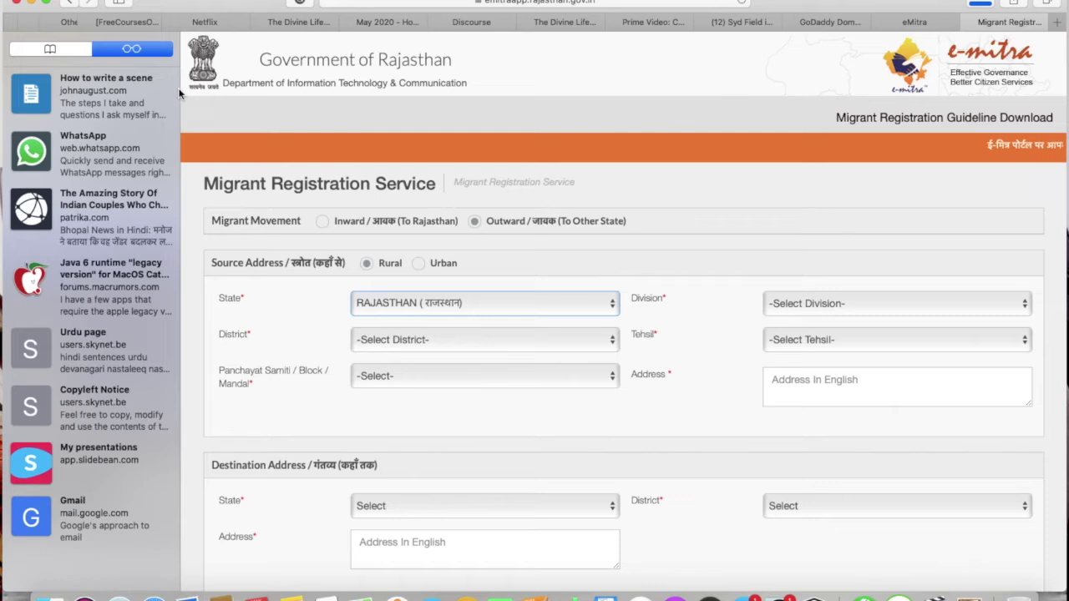
click(75, 52)
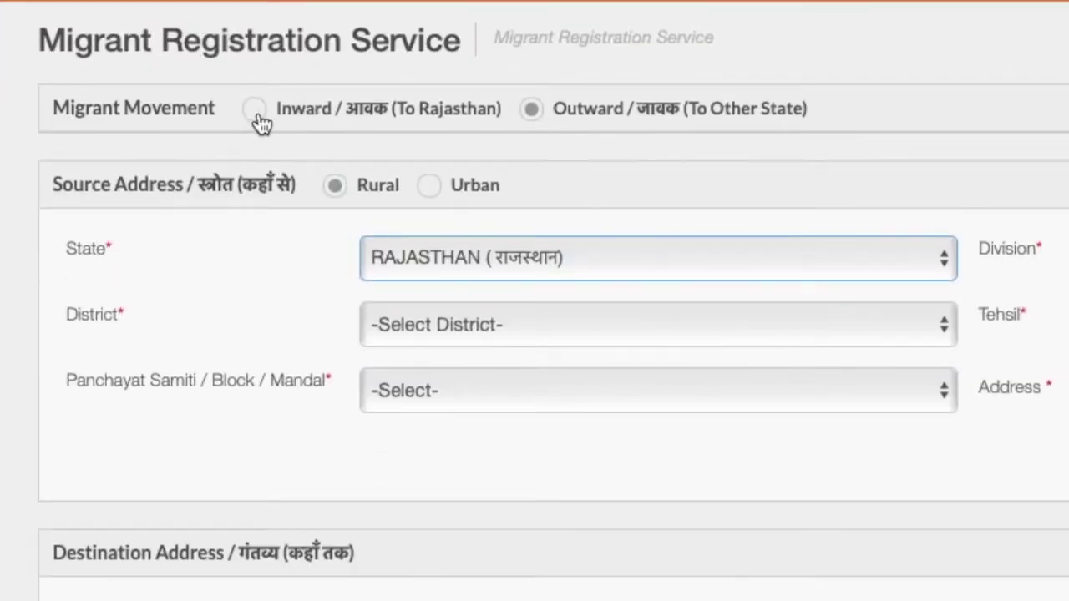
Compare the two migrant movement options and set the movement to Inward (To Rajasthan)
click(258, 115)
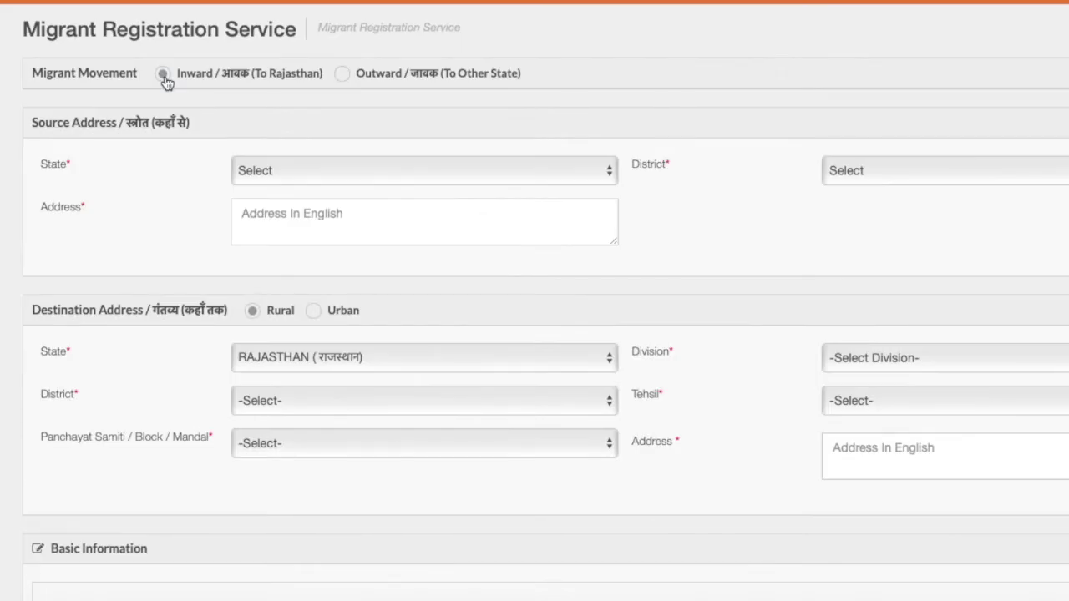
click(341, 80)
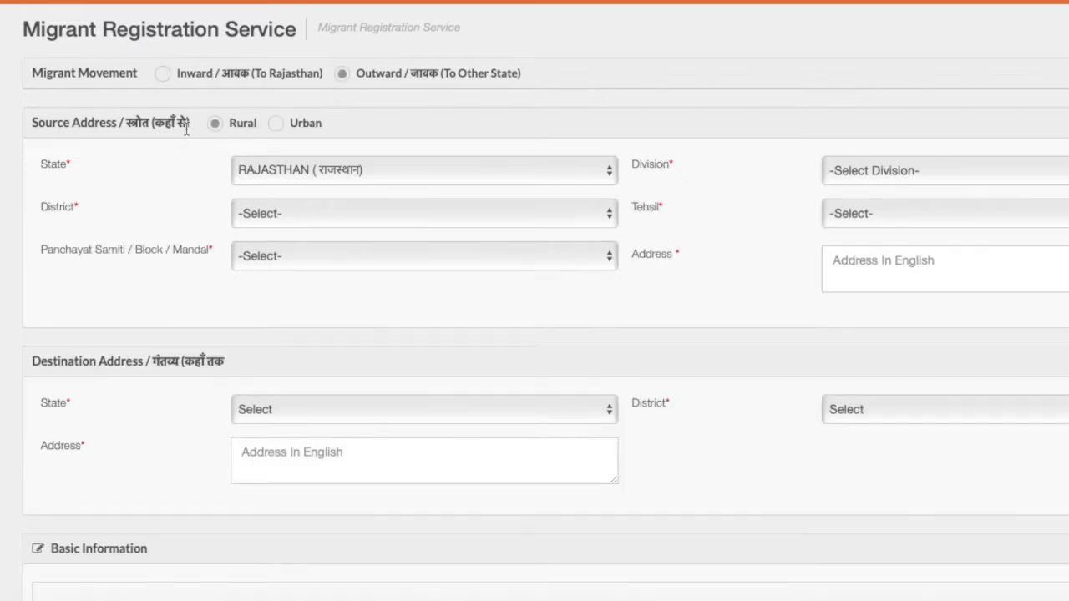
click(162, 74)
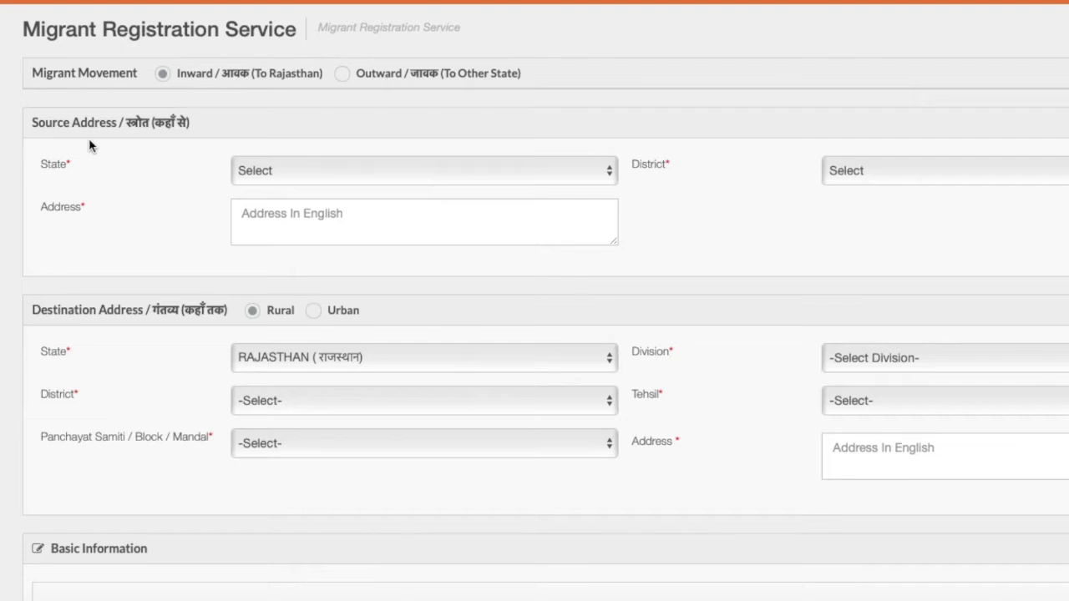
Fill in the source address with state MAHARASHTRA, district MUMBAI and the address text "fg"
click(340, 167)
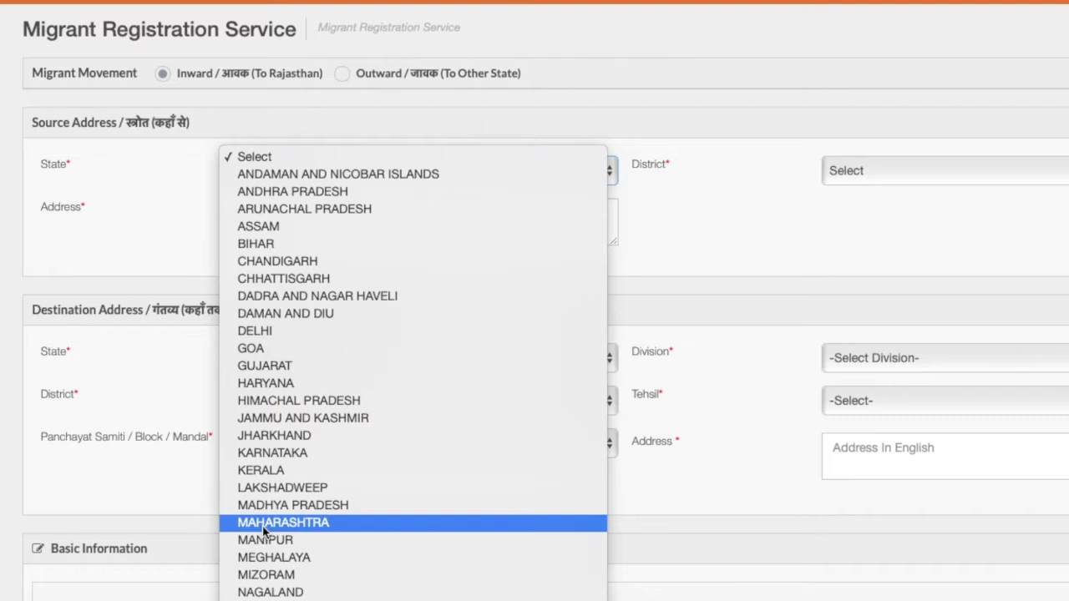
click(262, 523)
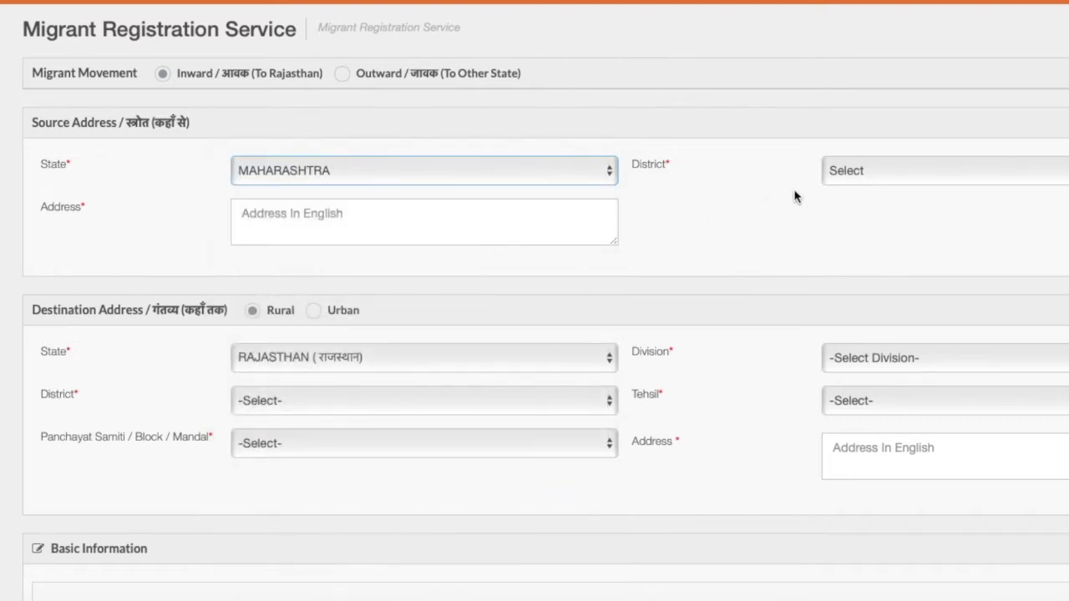
click(847, 182)
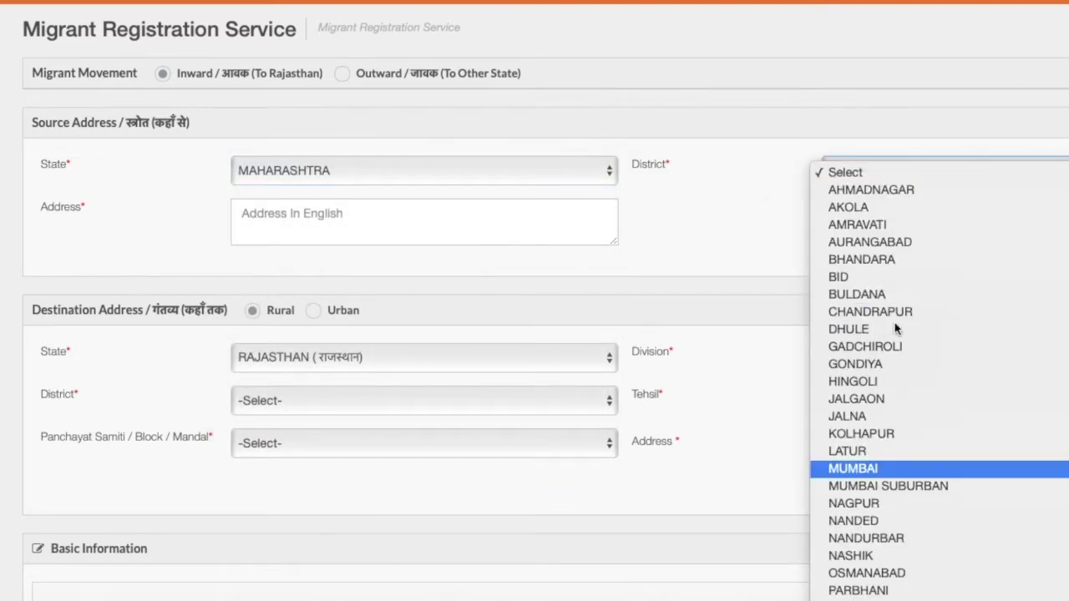
click(858, 469)
click(290, 213)
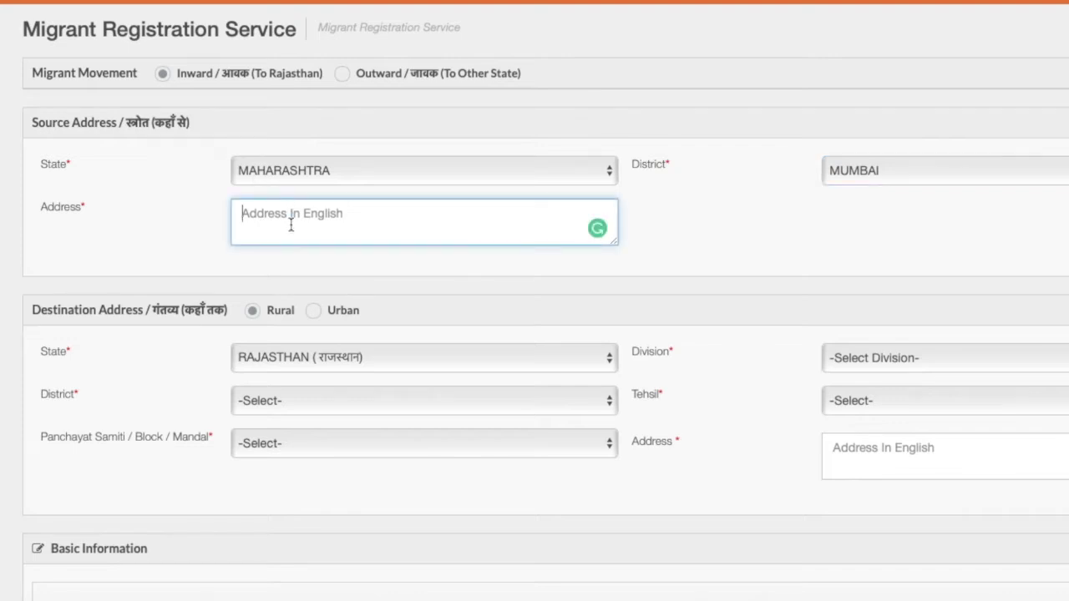
text(fg)
Set the destination address to UDAIPUR DIVISION and the UDAIPUR district
scroll(303, 275, down, 3)
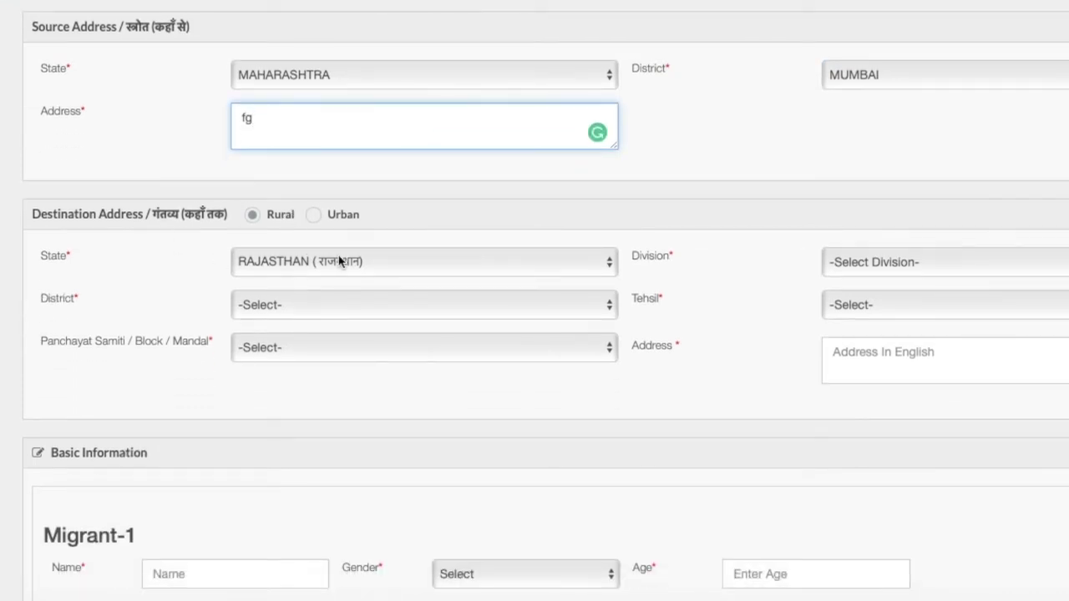
click(855, 263)
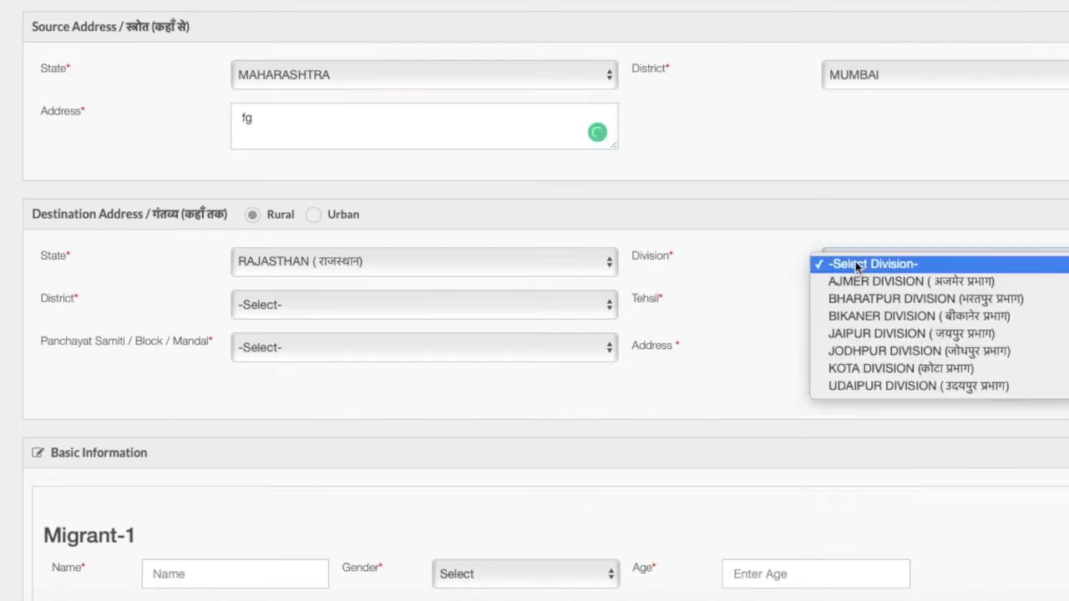
click(869, 386)
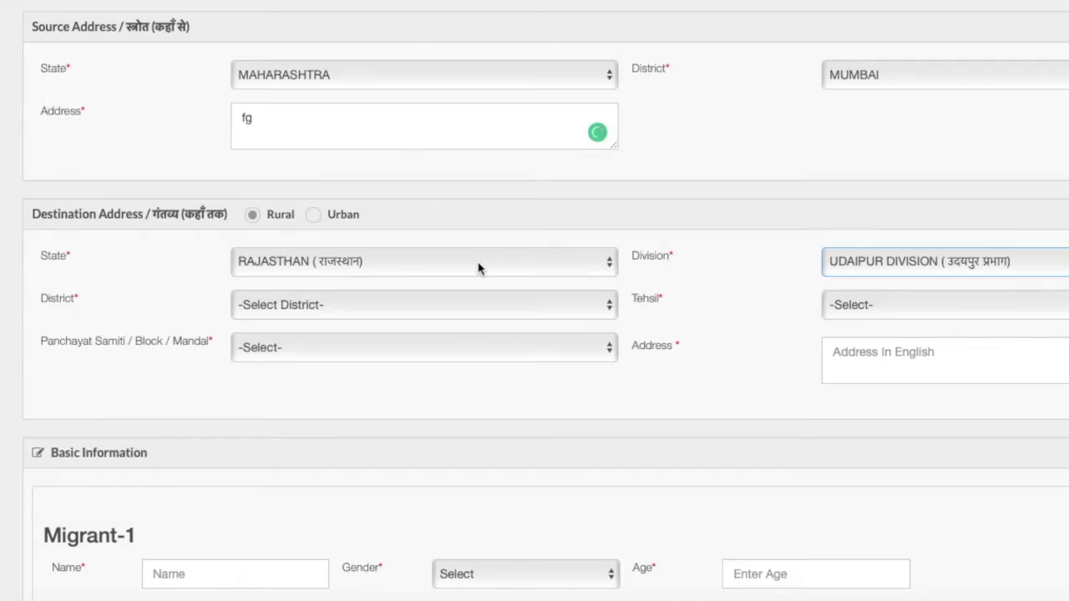
click(445, 305)
click(348, 412)
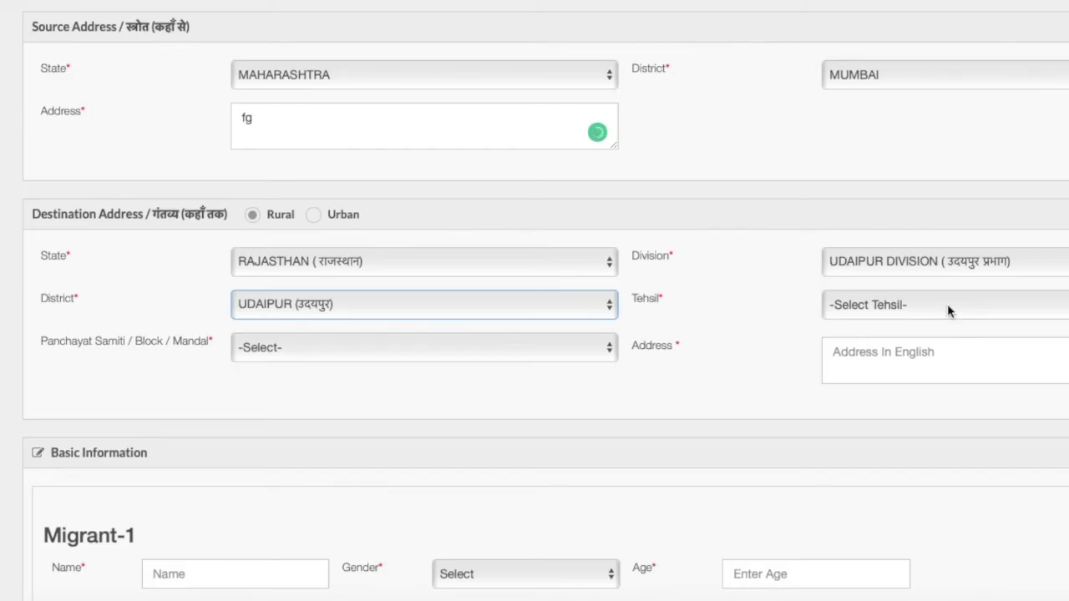
Choose BADGAON as the destination tehsil and Bargaon as the Panchayat Samiti / Block / Mandal
click(947, 305)
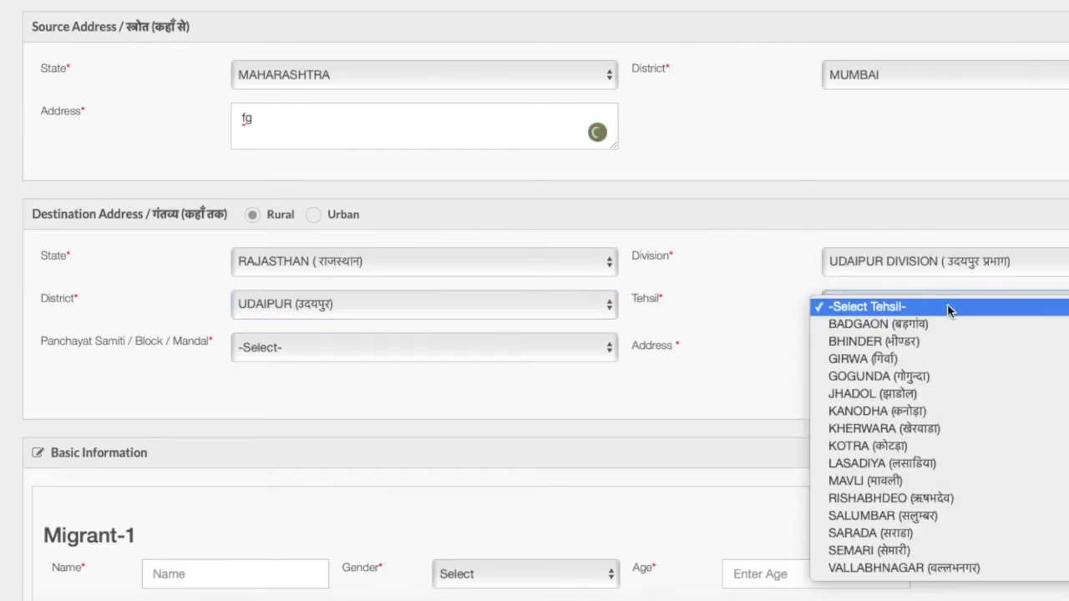
click(898, 330)
click(437, 359)
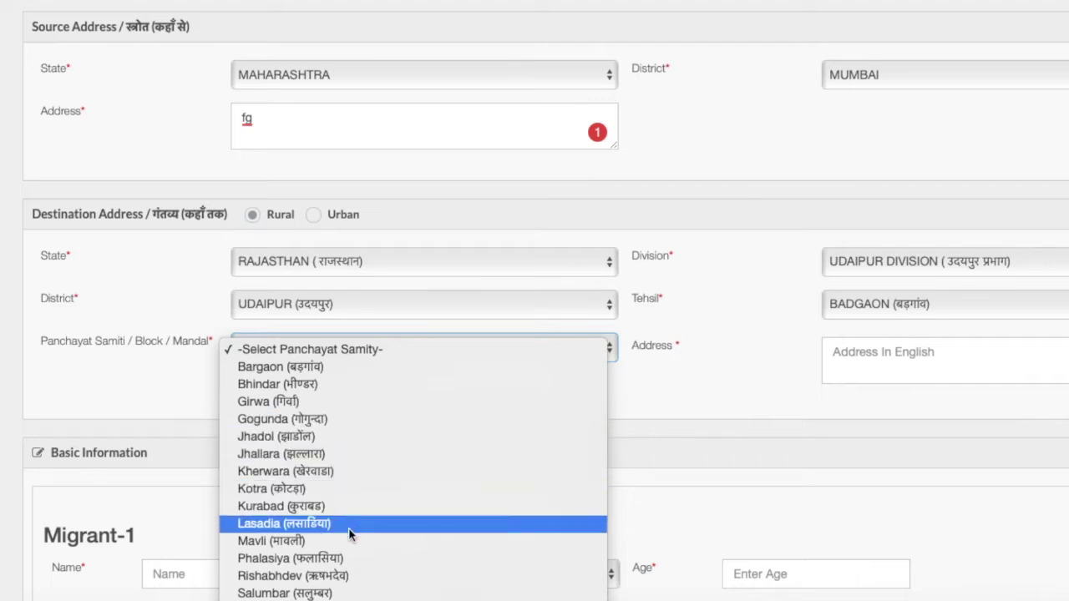
scroll(353, 565, down, 2)
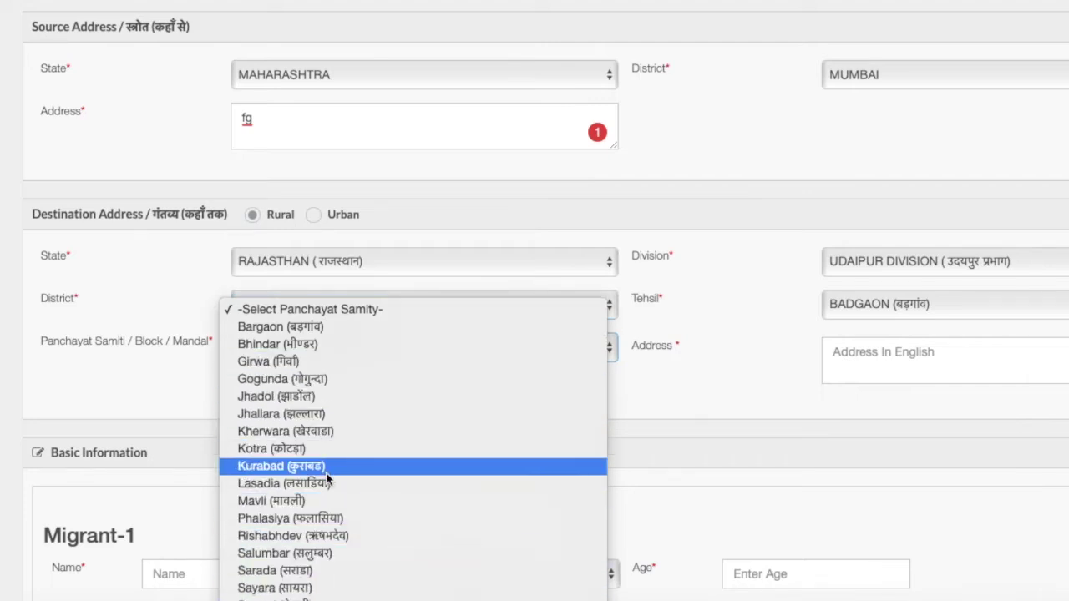
click(288, 326)
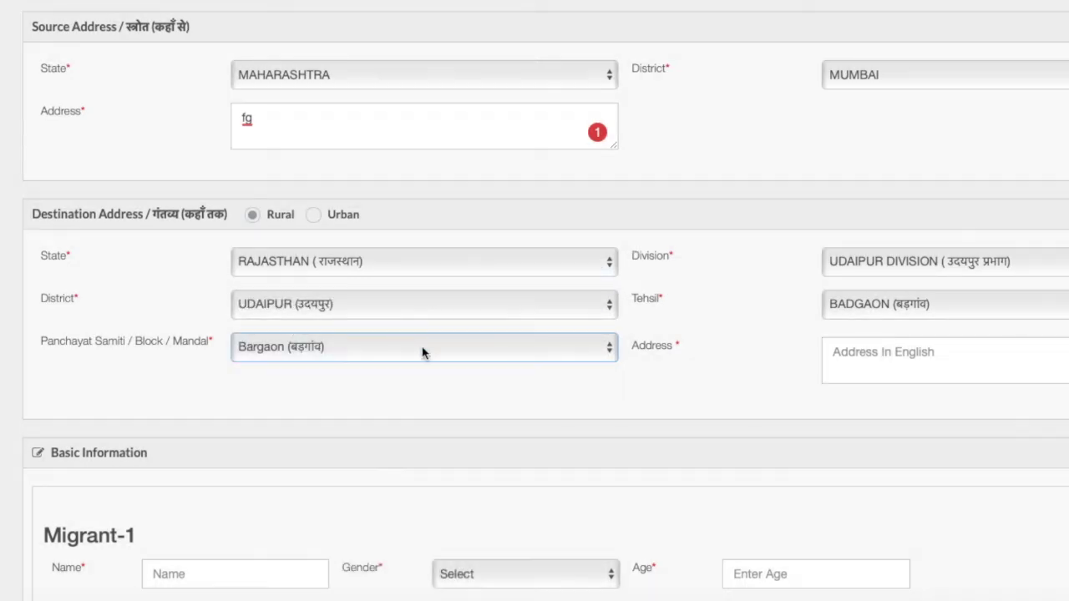
click(898, 358)
scroll(898, 357, down, 1)
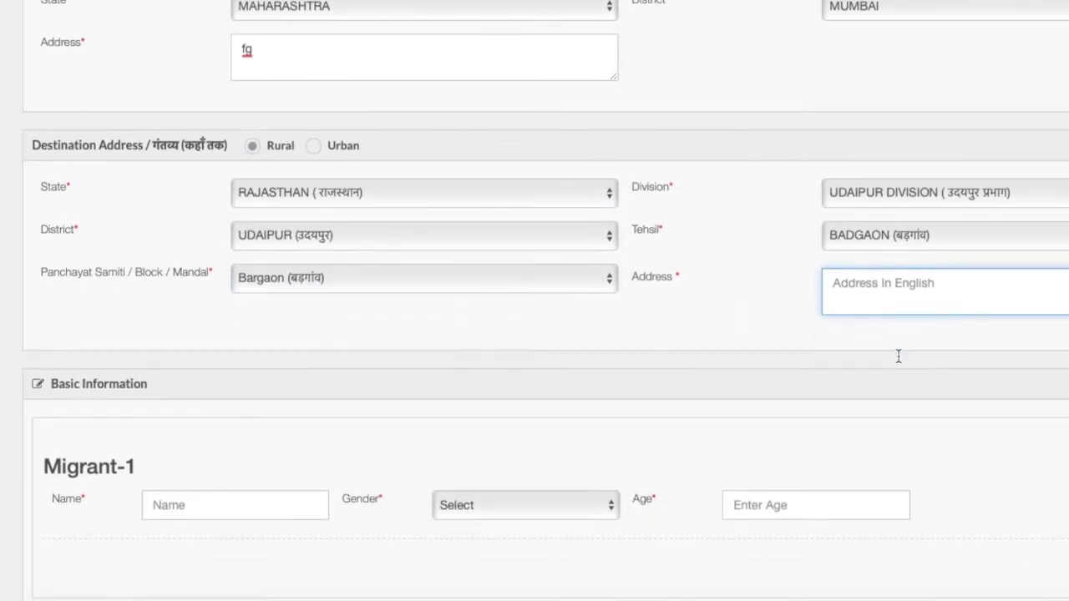
scroll(900, 360, down, 2)
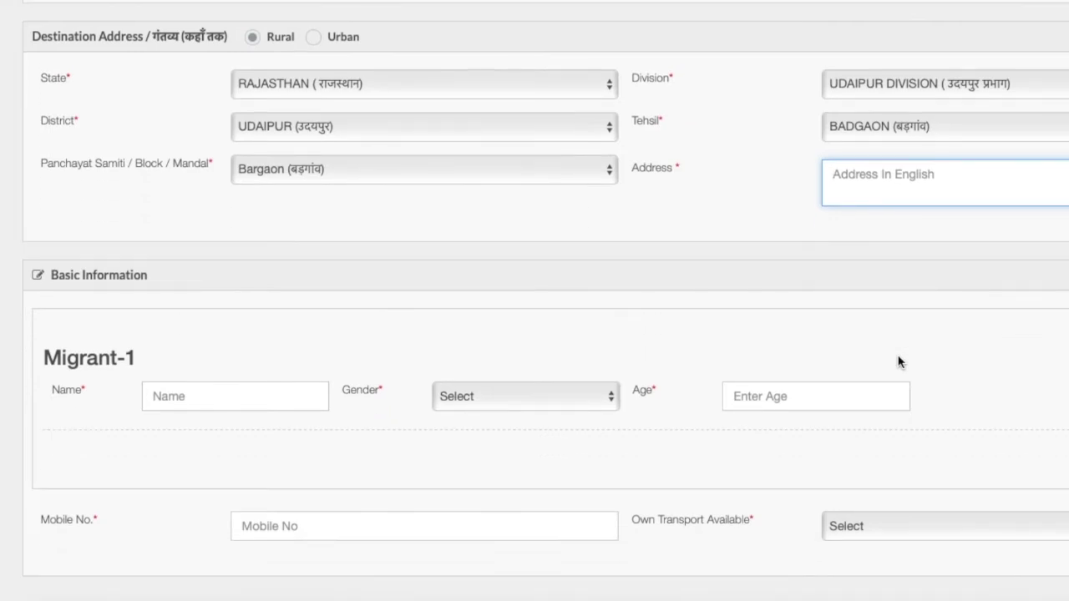
click(598, 174)
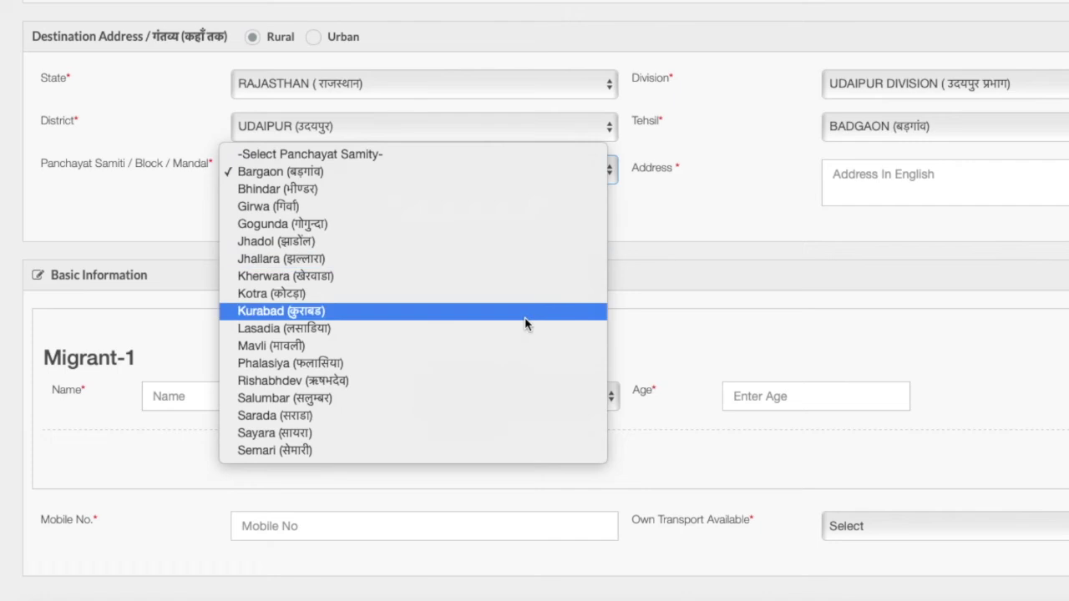
click(769, 216)
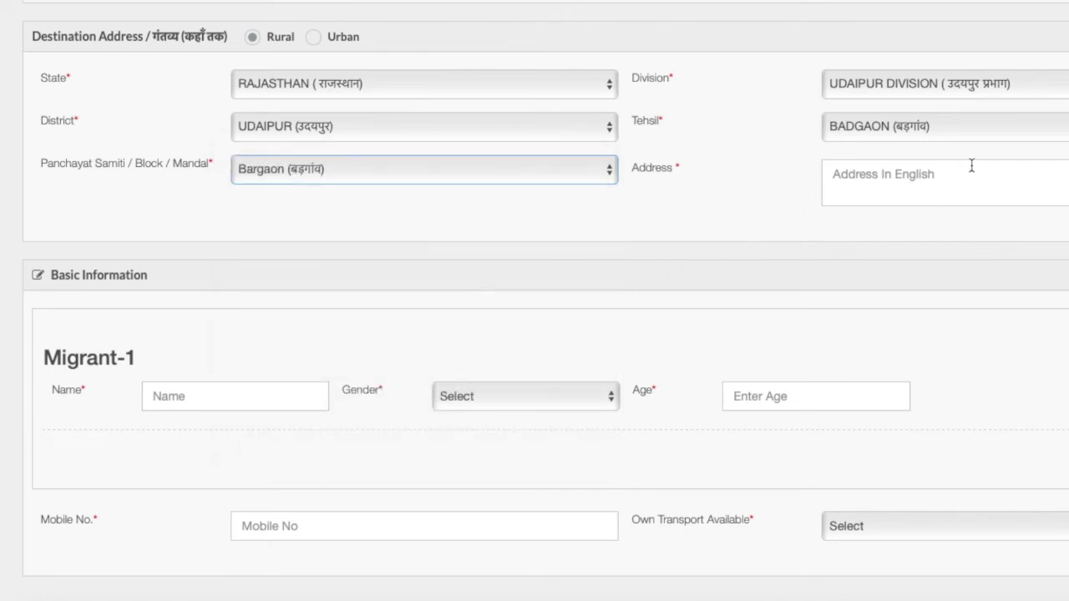
Fill in the Migrant-1 details with the migrant's full name, gender Male and age 30
scroll(516, 300, down, 1)
click(282, 307)
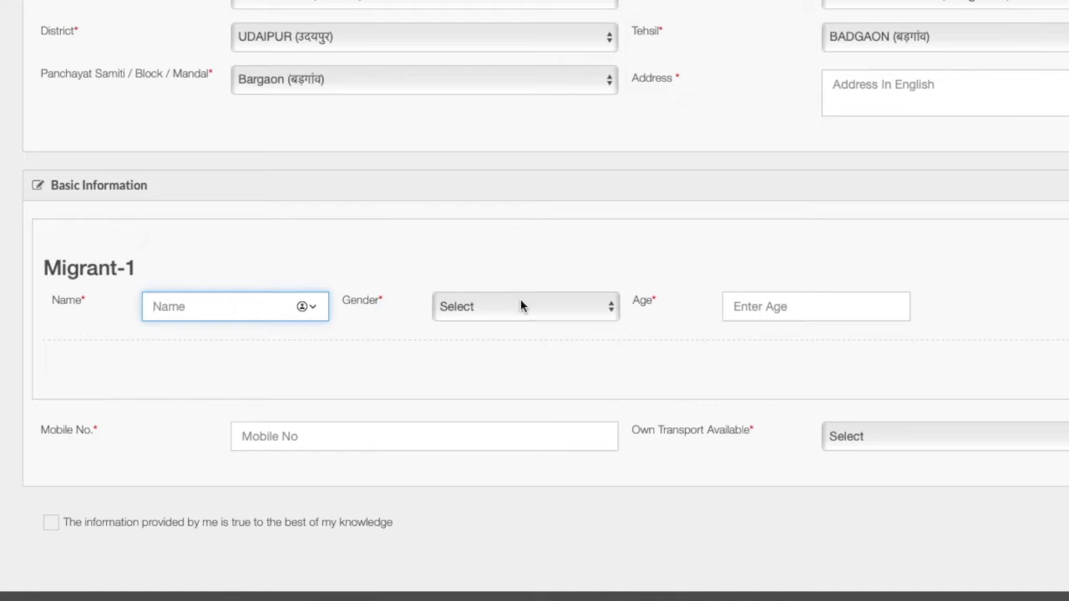
text(V)
click(550, 308)
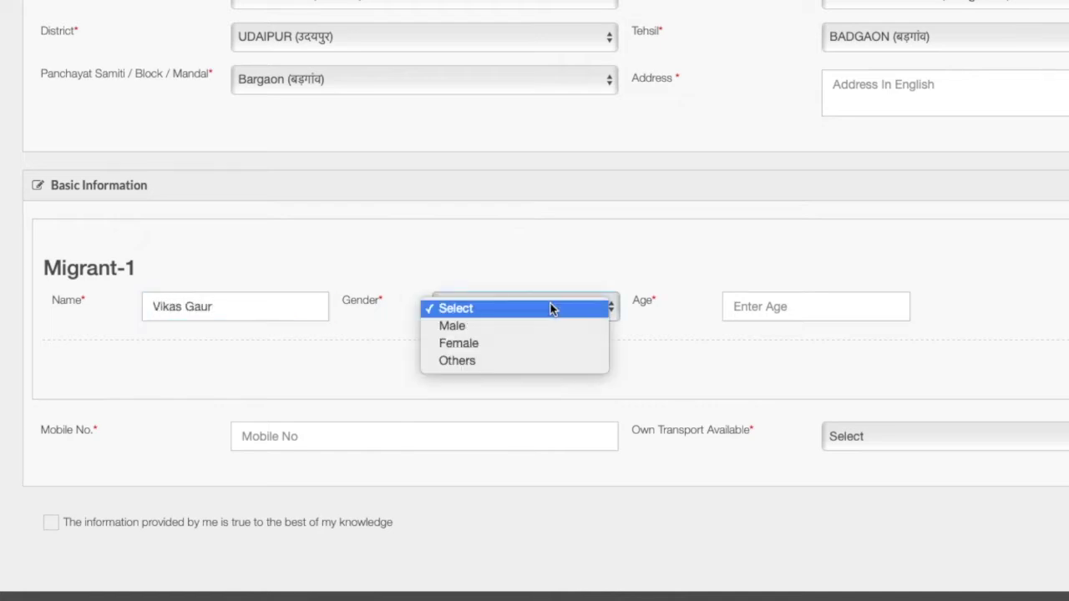
click(512, 326)
click(742, 304)
text(30)
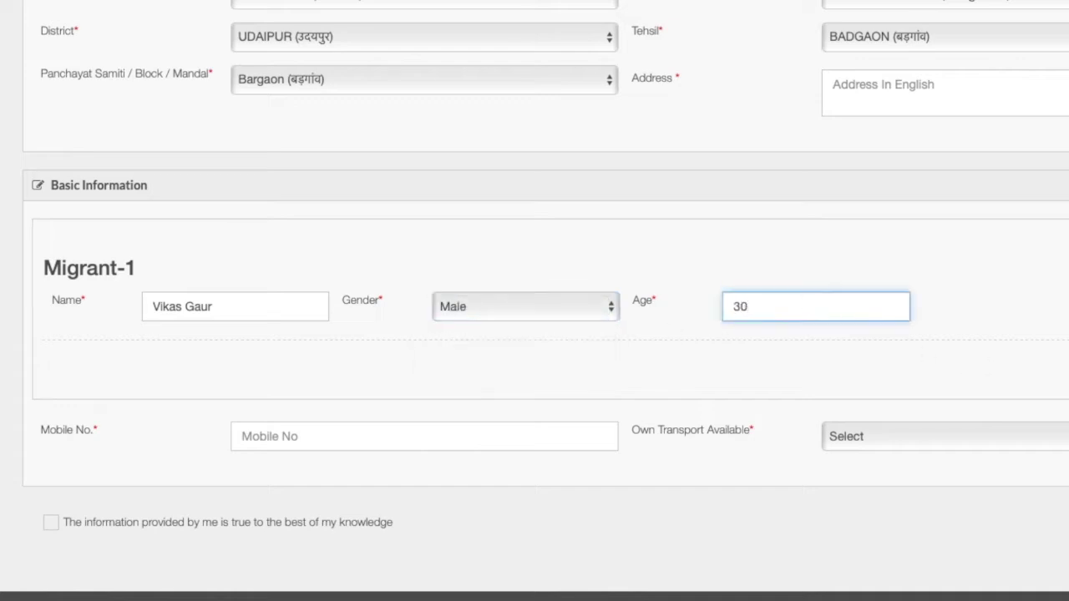
Add a second migrant entry to the Basic Information section and activate its name field
key(Tab)
key(Return)
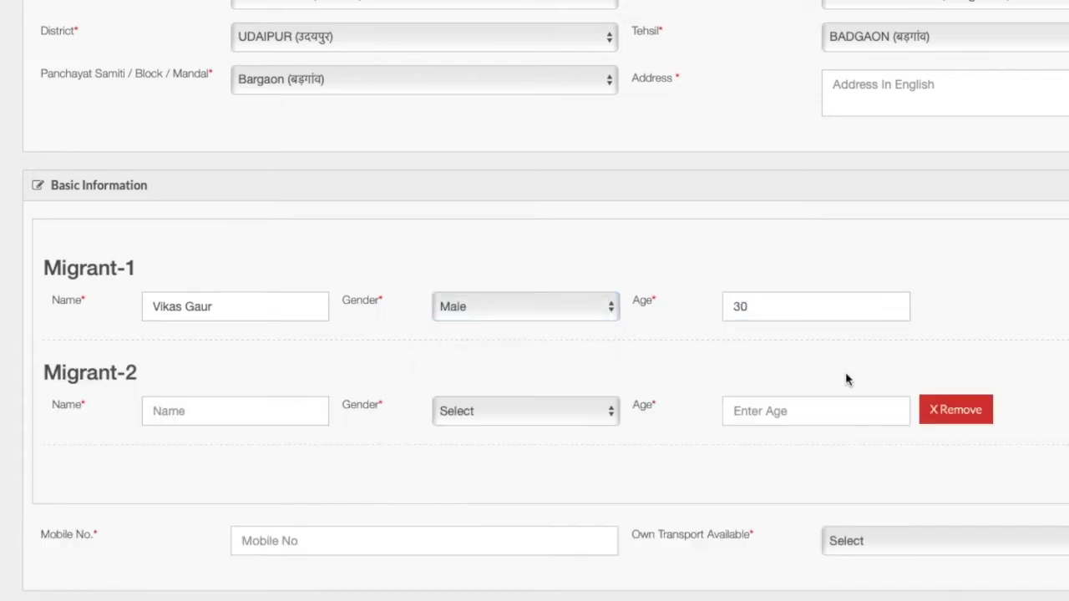
click(218, 422)
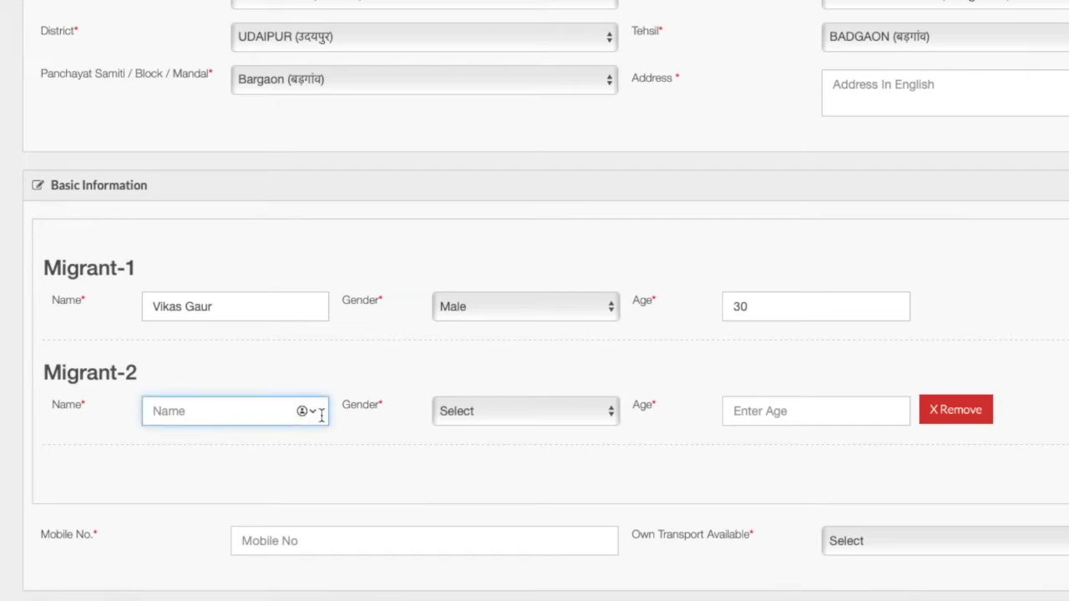
Try No for Own Transport Available, and set it to Yes to bring up the vehicle fields
scroll(534, 416, down, 3)
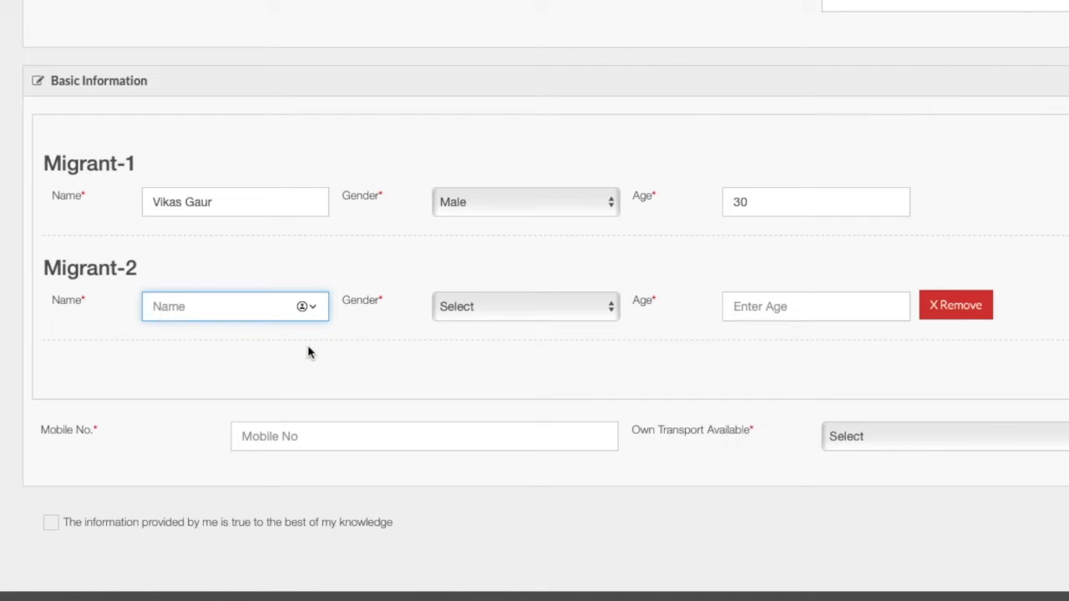
click(304, 432)
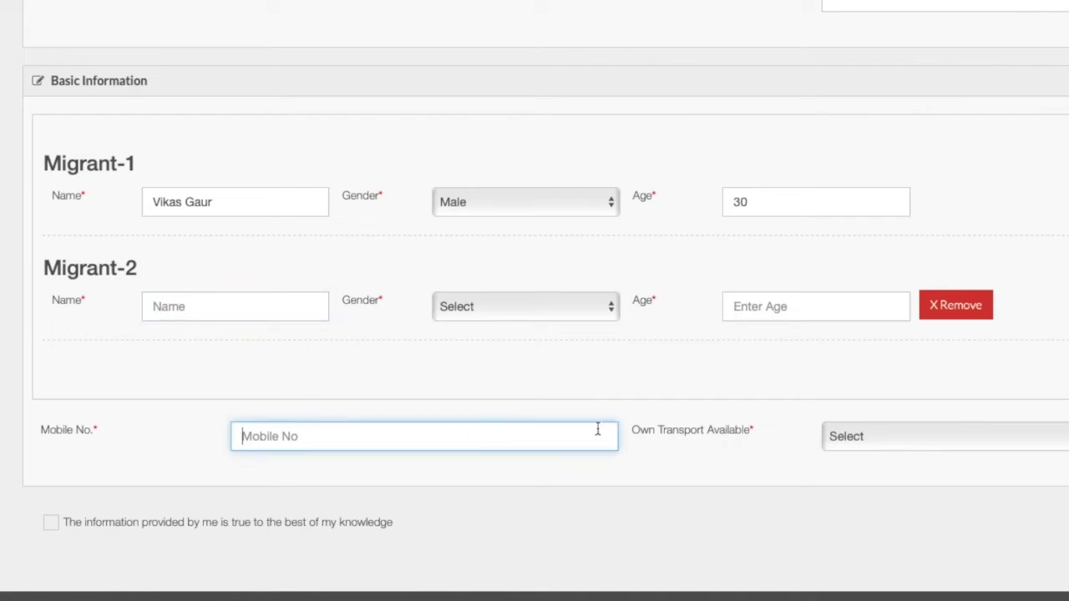
click(878, 441)
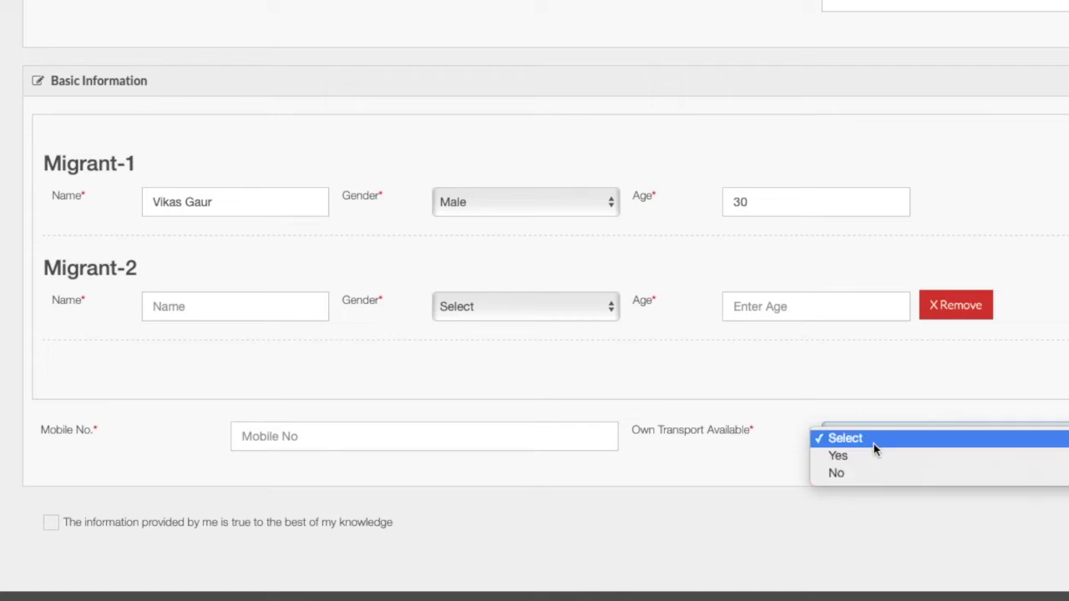
click(850, 473)
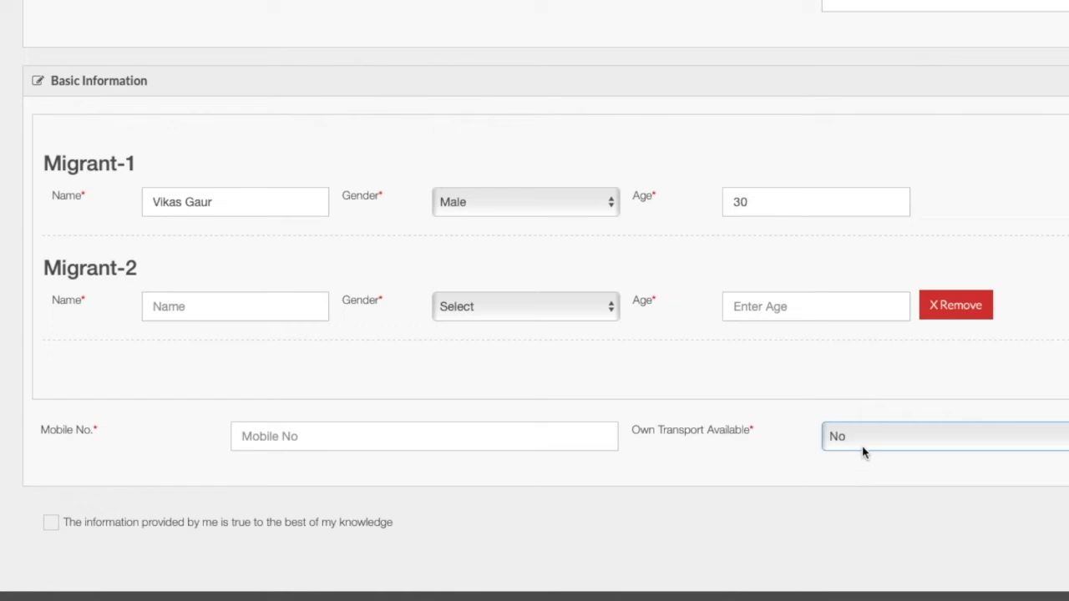
click(863, 452)
click(838, 420)
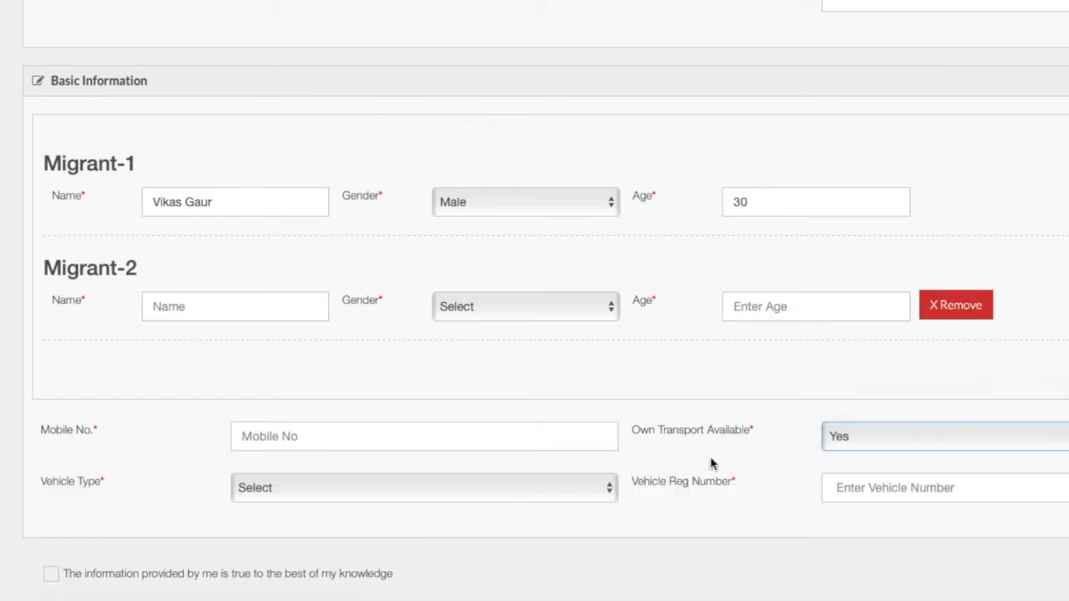
click(285, 493)
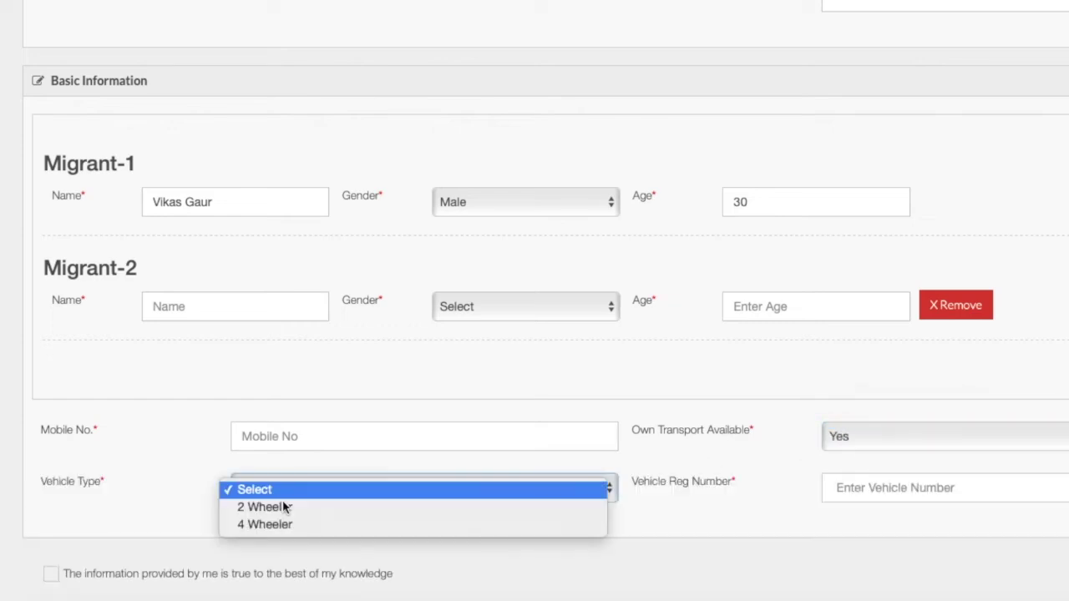
click(945, 506)
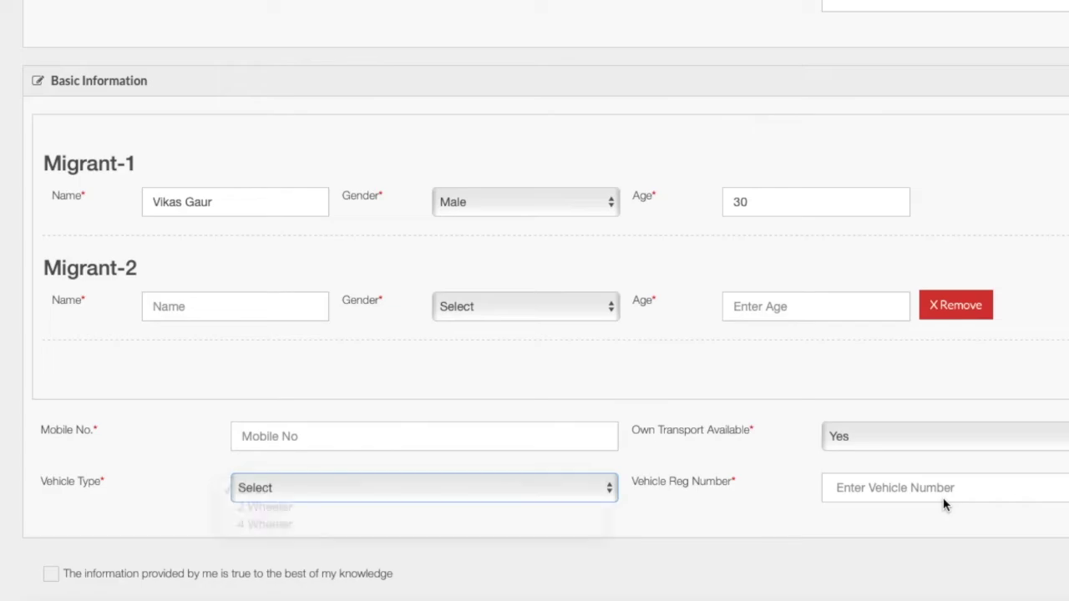
scroll(599, 440, up, 7)
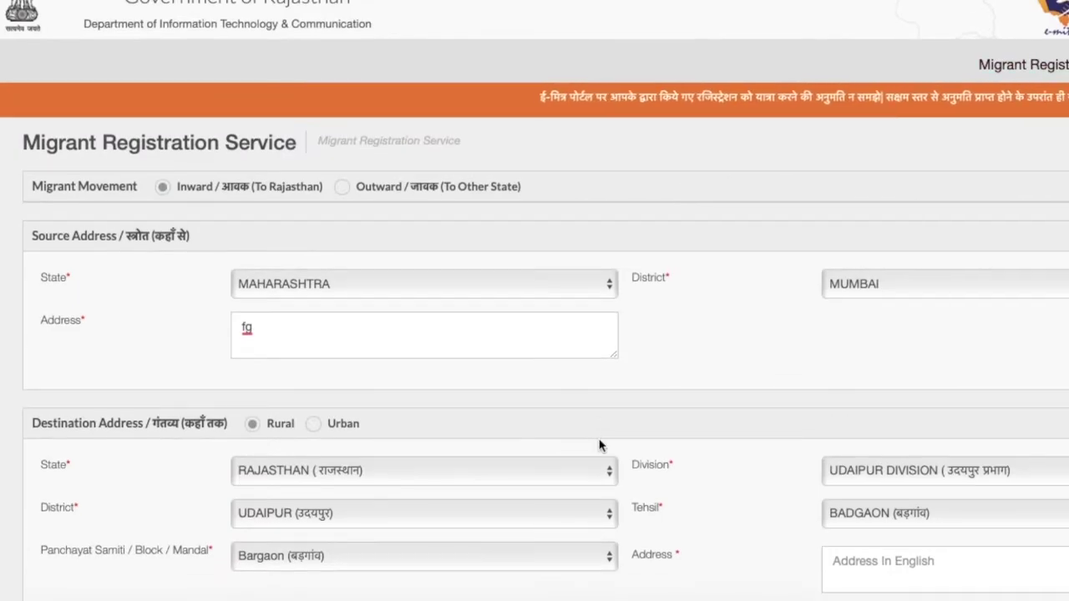
Switch the migrant movement to Outward (To Other State) and set the source division to UDAIPUR DIVISION and district to UDAIPUR
click(353, 198)
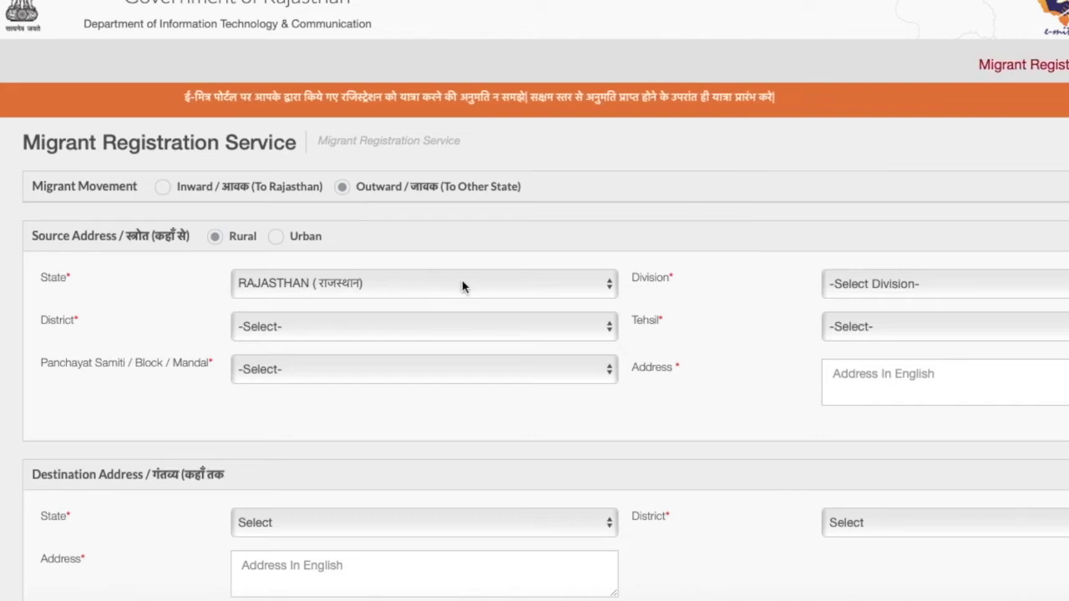
click(944, 282)
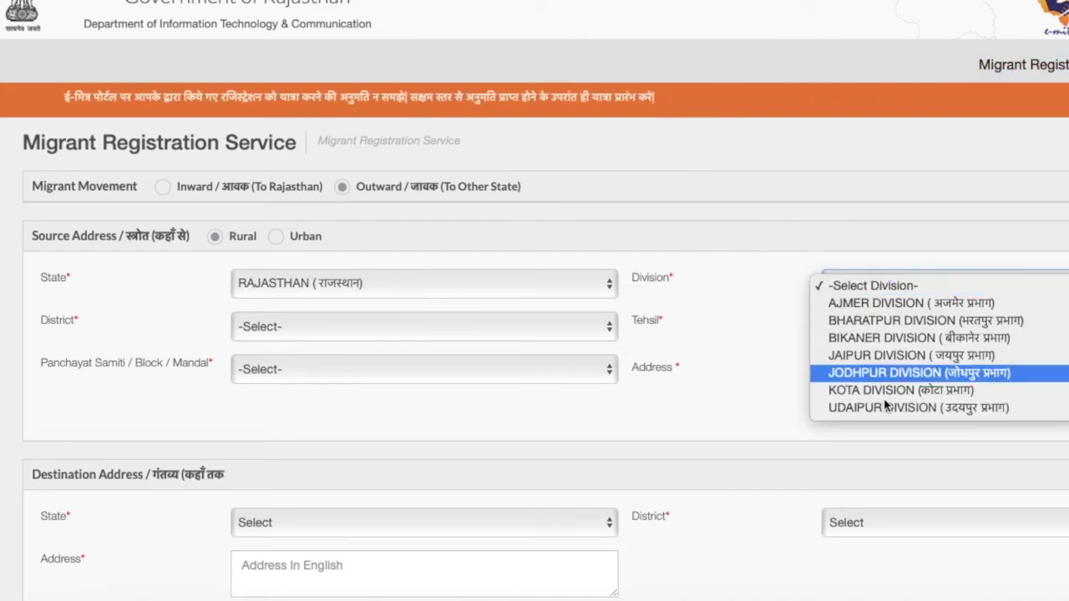
click(864, 406)
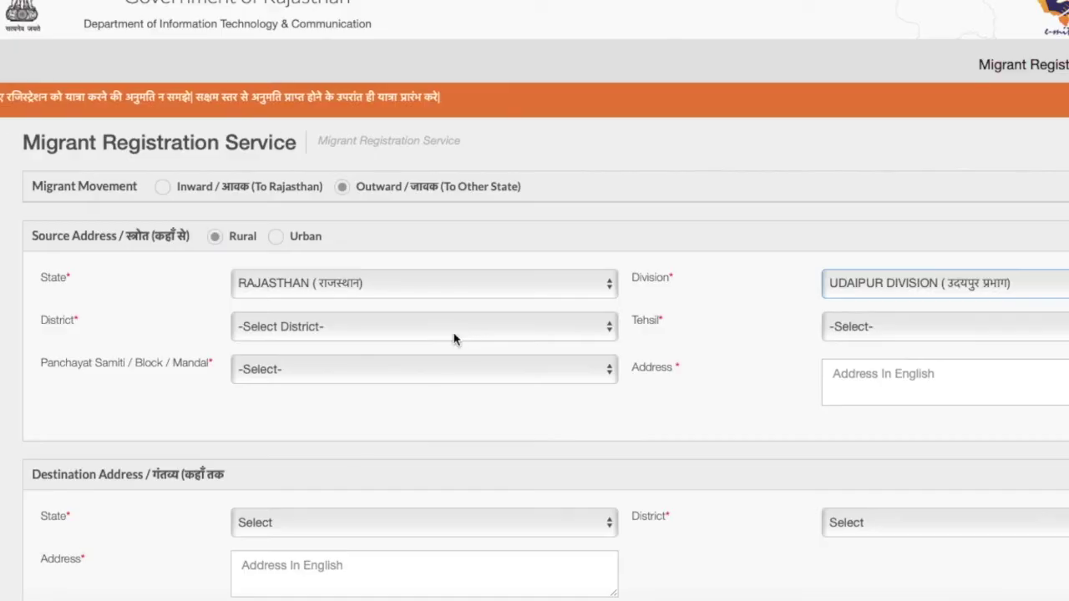
click(430, 330)
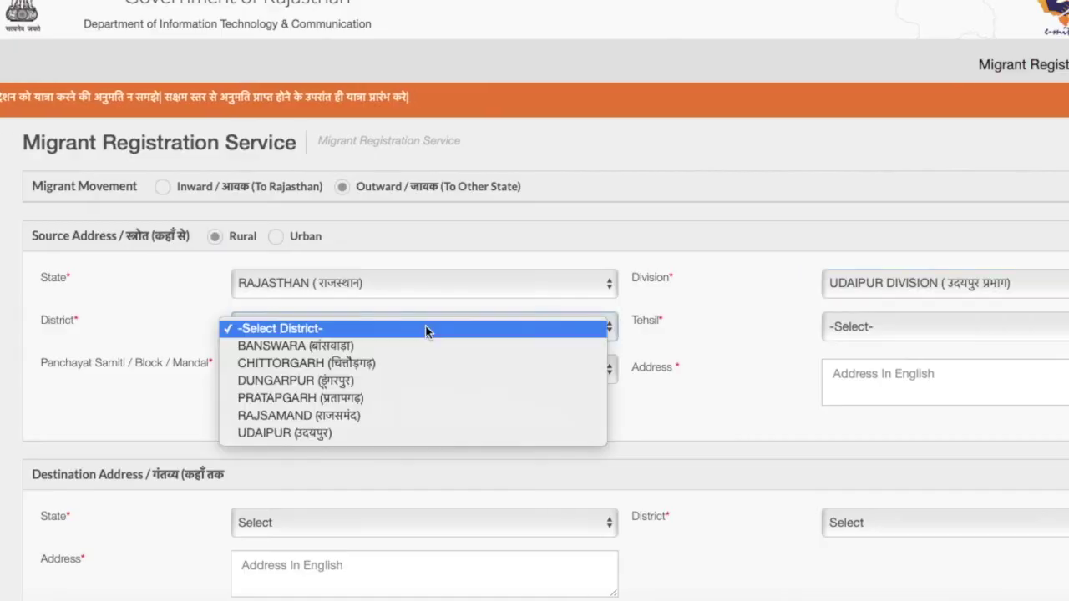
click(334, 433)
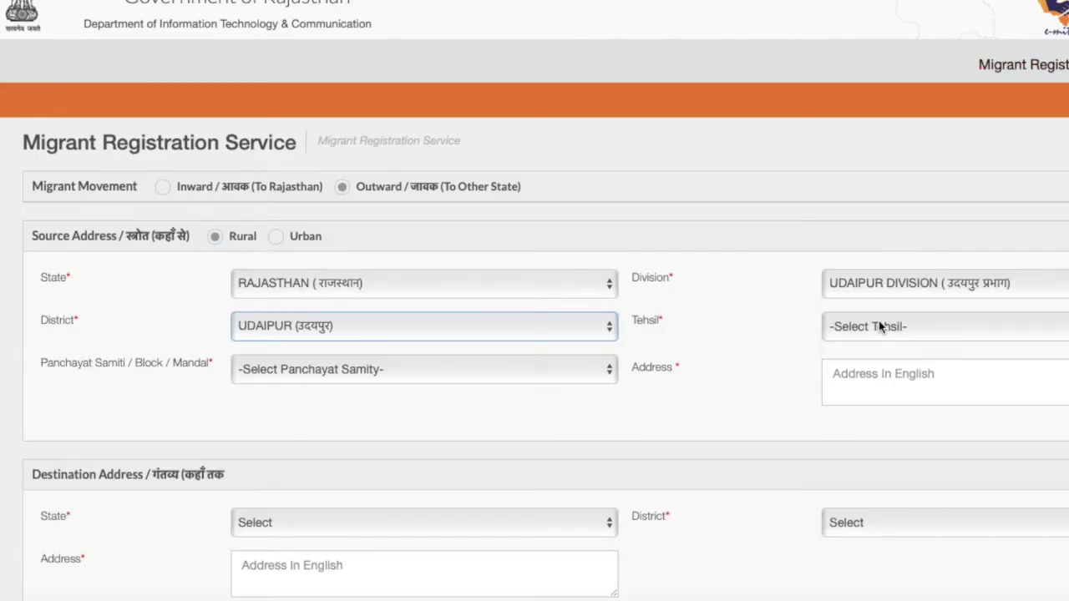
Choose BADGAON as the source tehsil and Bargaon as the Panchayat Samiti / Block / Mandal, and activate the source address field
click(879, 320)
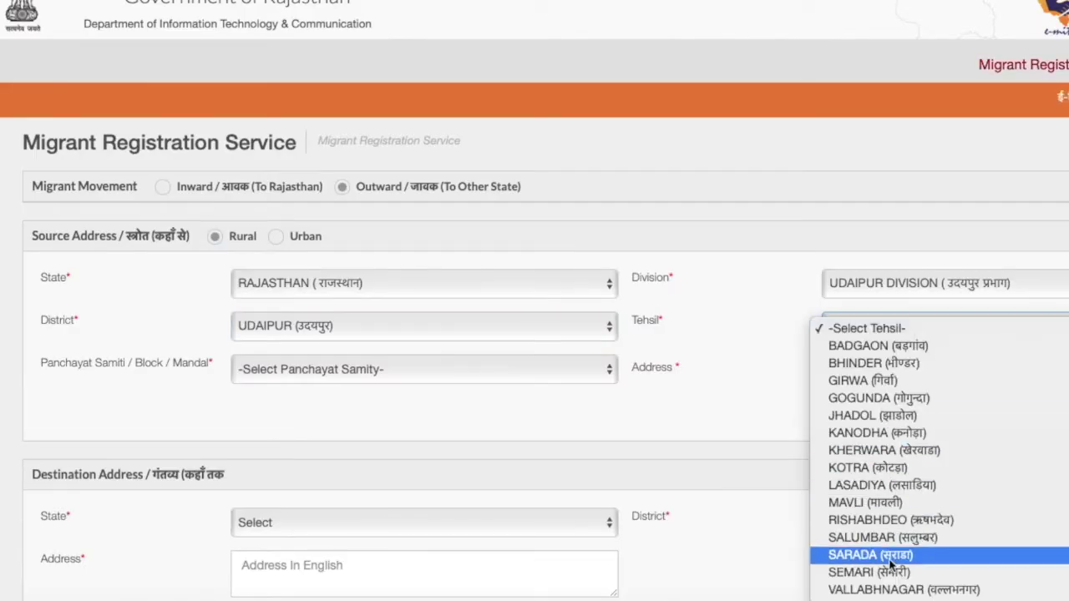
click(888, 348)
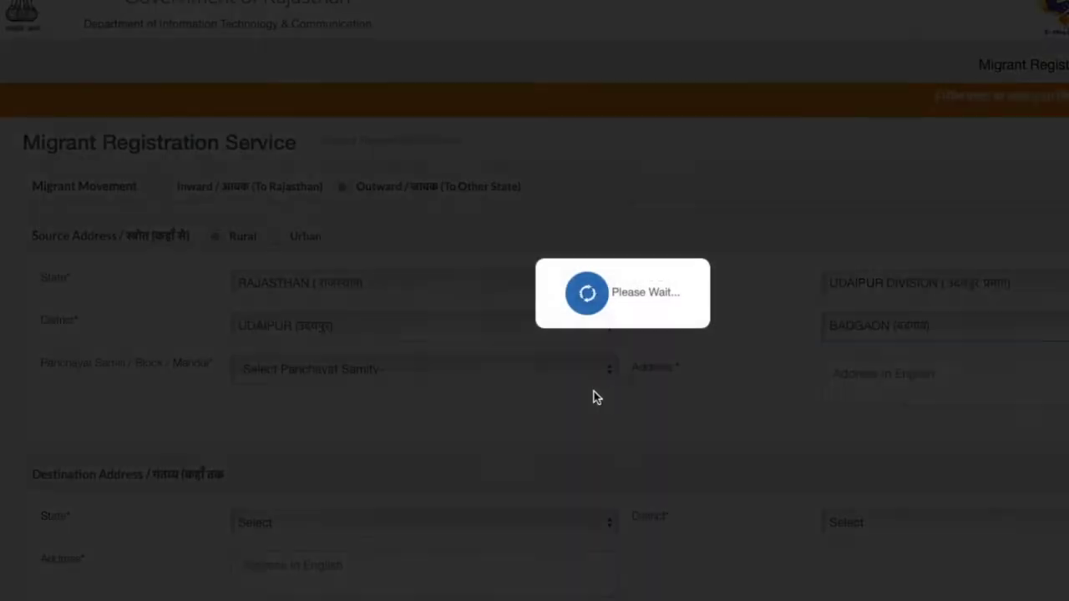
click(579, 365)
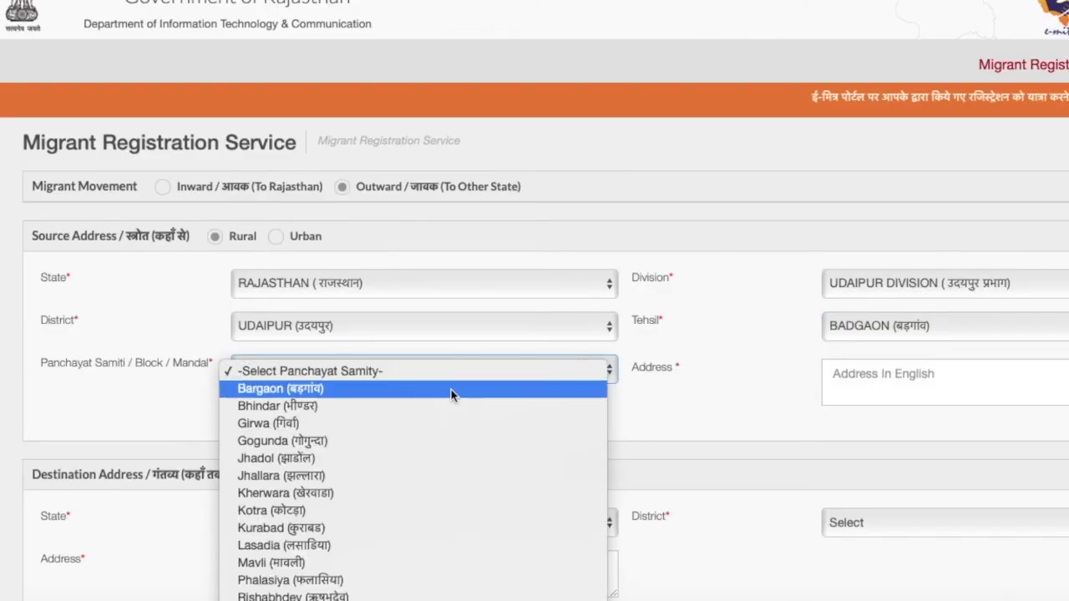
click(449, 389)
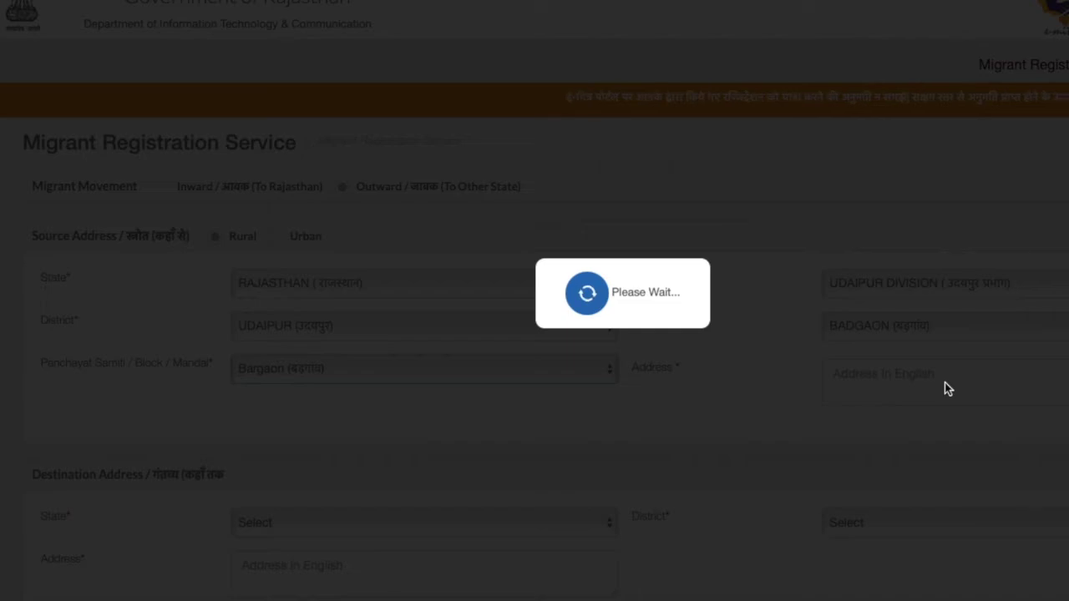
scroll(948, 388, down, 2)
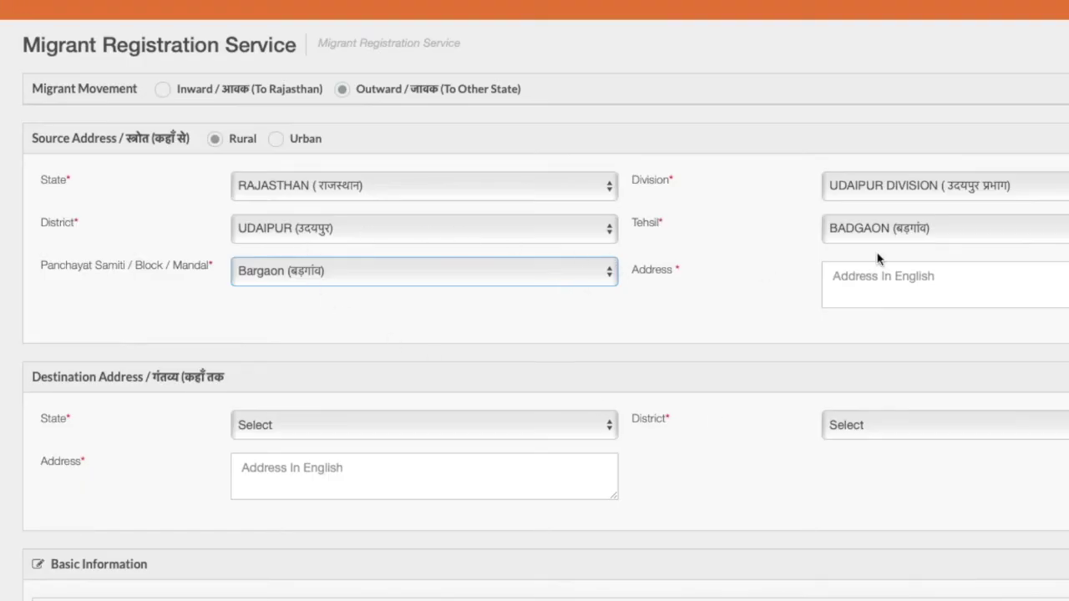
click(911, 276)
Set the destination state to BIHAR and the district to ARARIA, and activate the destination address field
scroll(910, 273, down, 3)
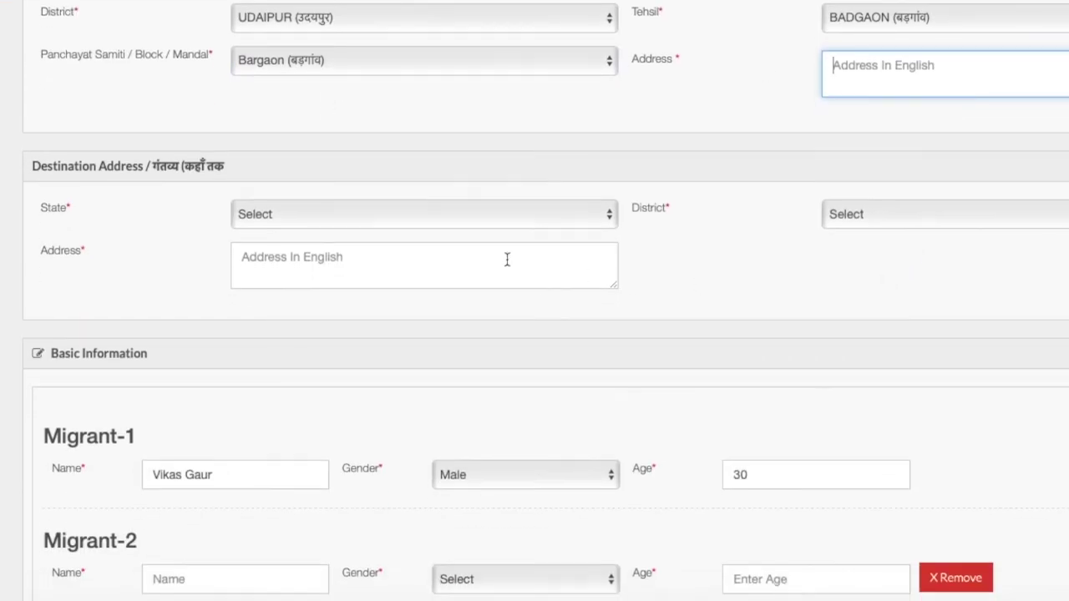
click(485, 221)
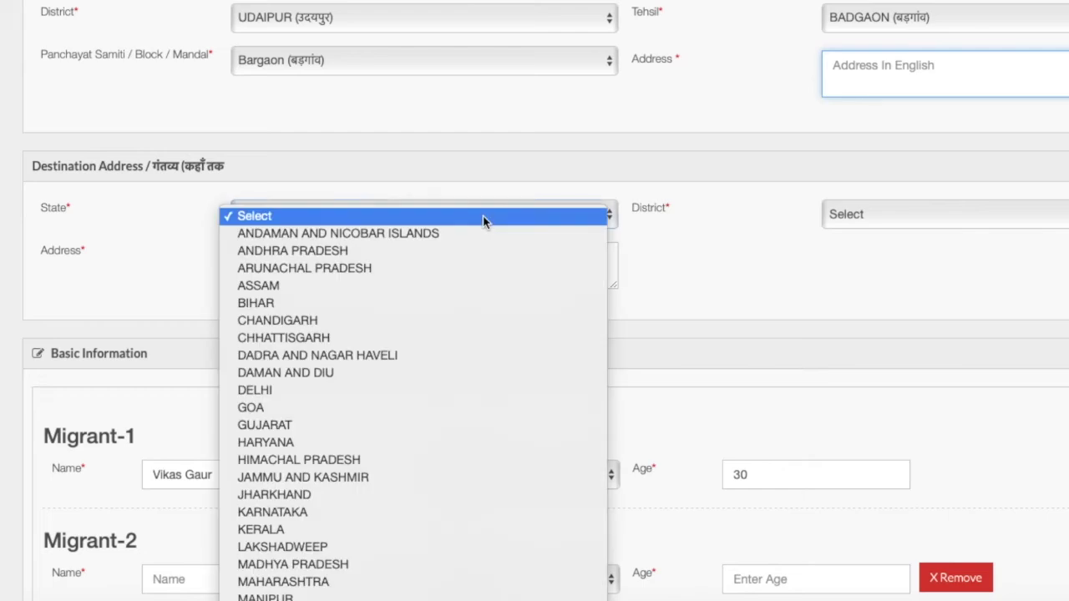
click(326, 302)
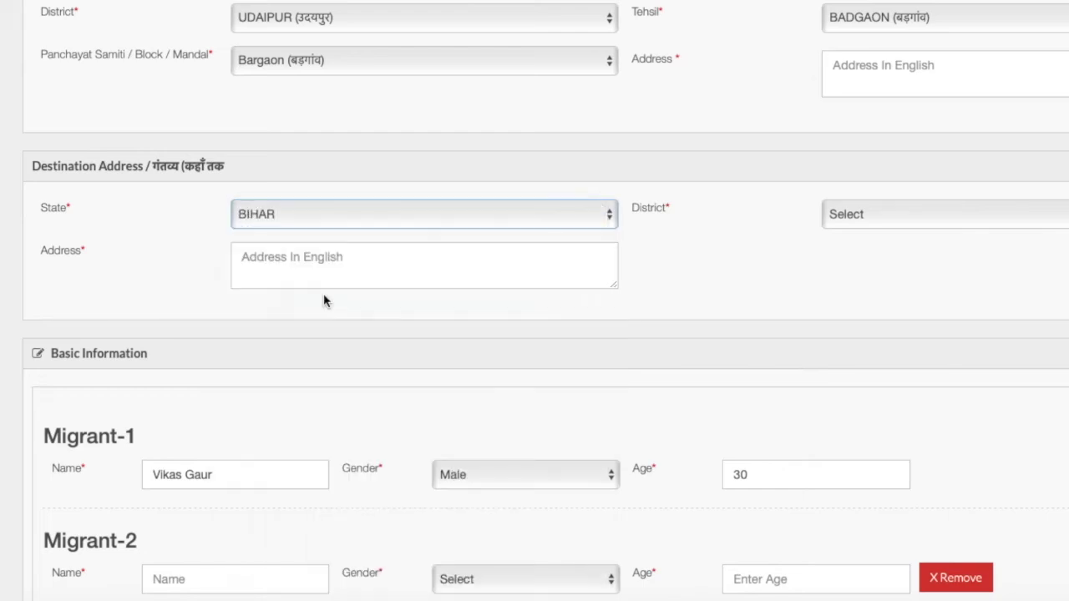
click(861, 214)
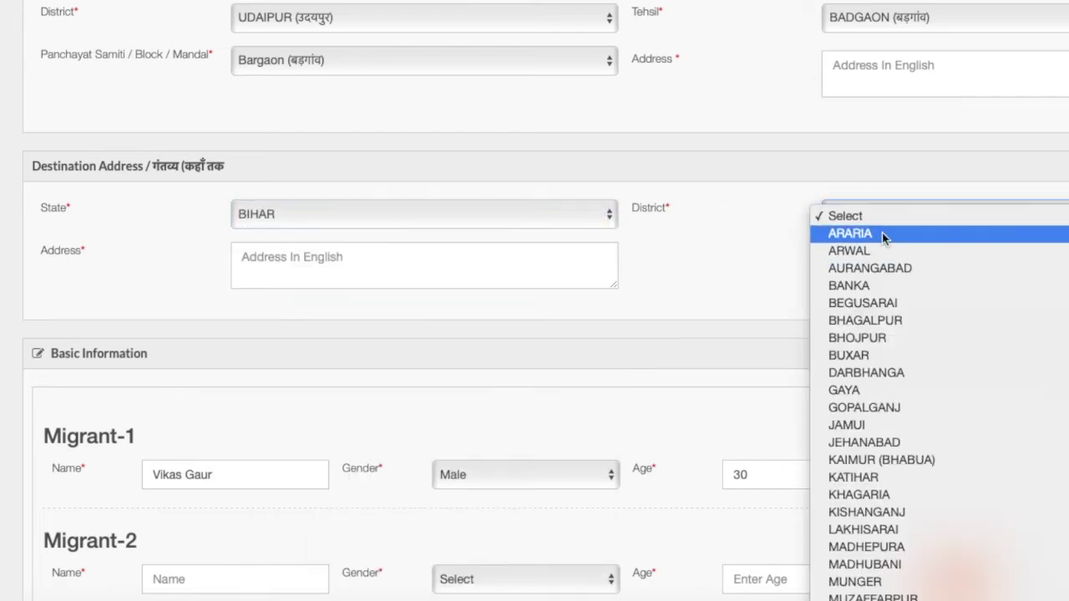
click(882, 233)
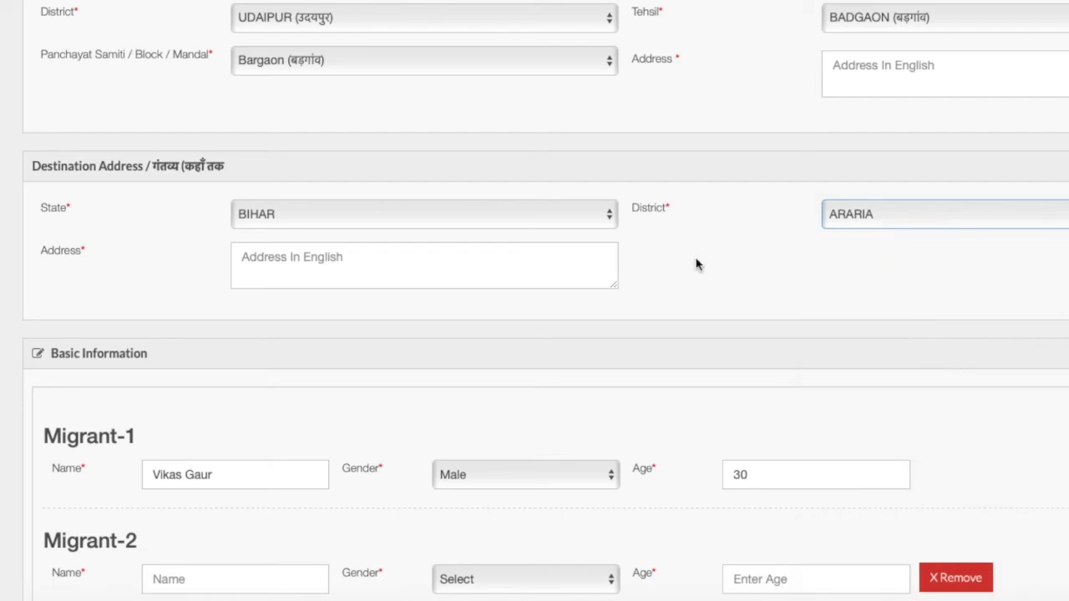
click(353, 255)
Review the Basic Information section and the choices for Own Transport Available, and return to the start of the form
scroll(354, 257, down, 3)
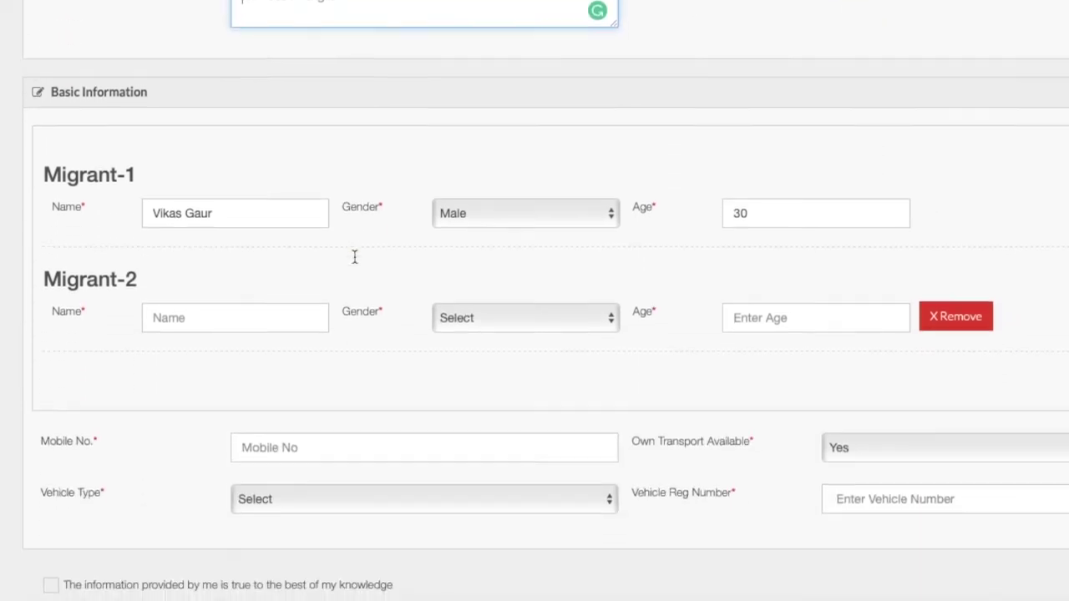
scroll(354, 256, down, 1)
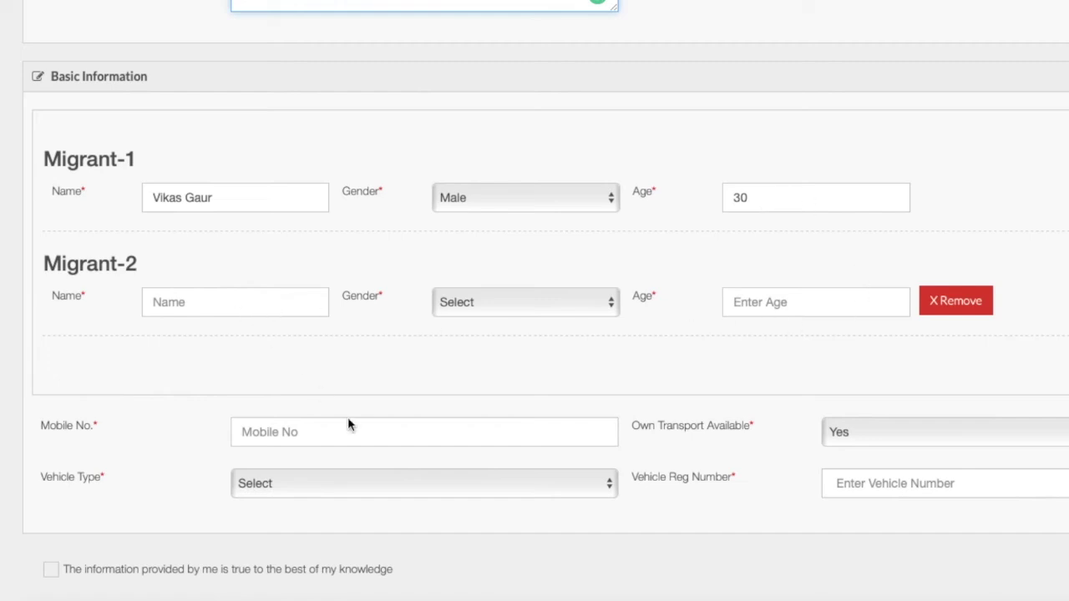
click(888, 434)
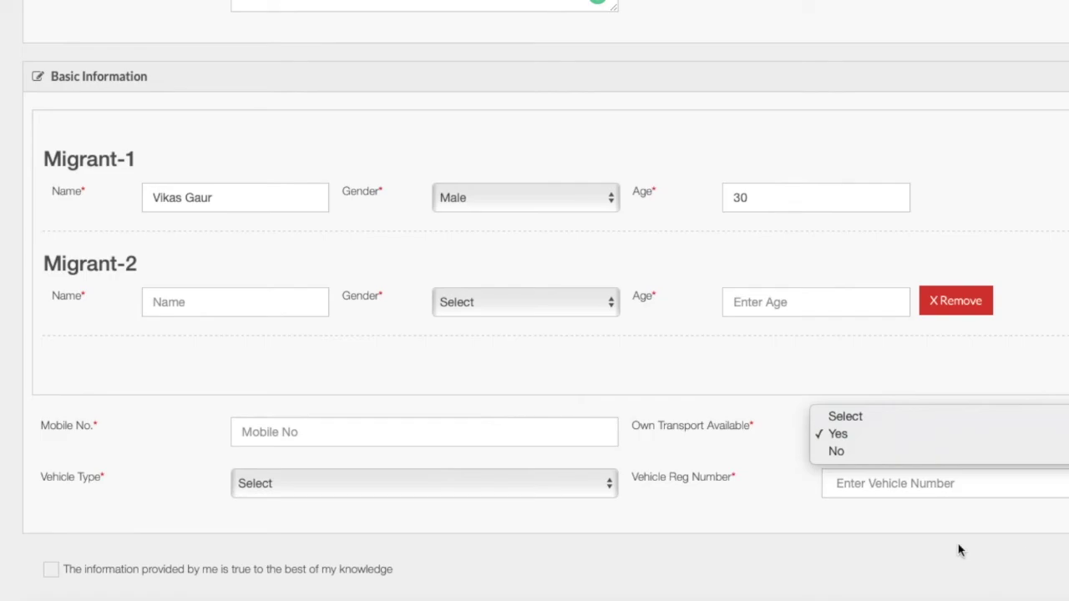
click(819, 551)
scroll(818, 551, up, 1)
scroll(819, 549, down, 1)
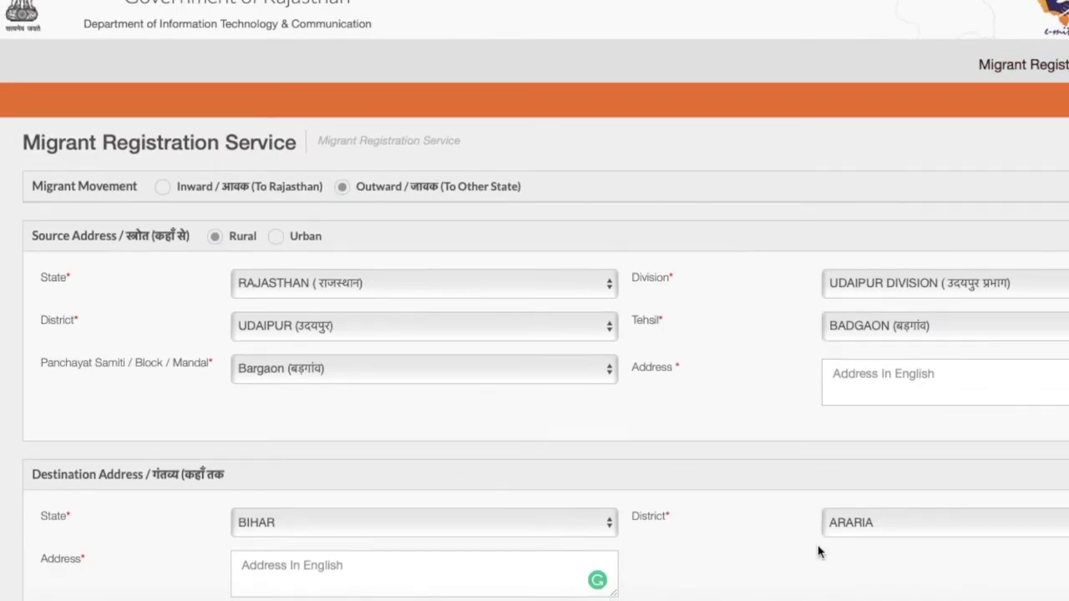